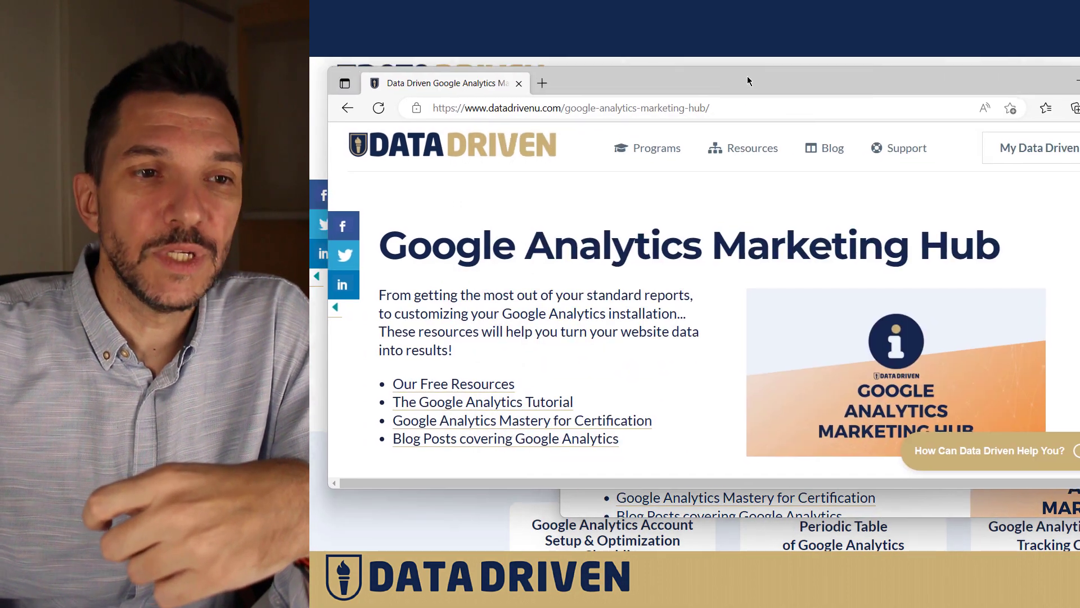
# Move the Chrome window up and to the right so the Marketing Hub page fits on screen.
pyautogui.moveTo(747, 81); pyautogui.dragTo(780, 62)
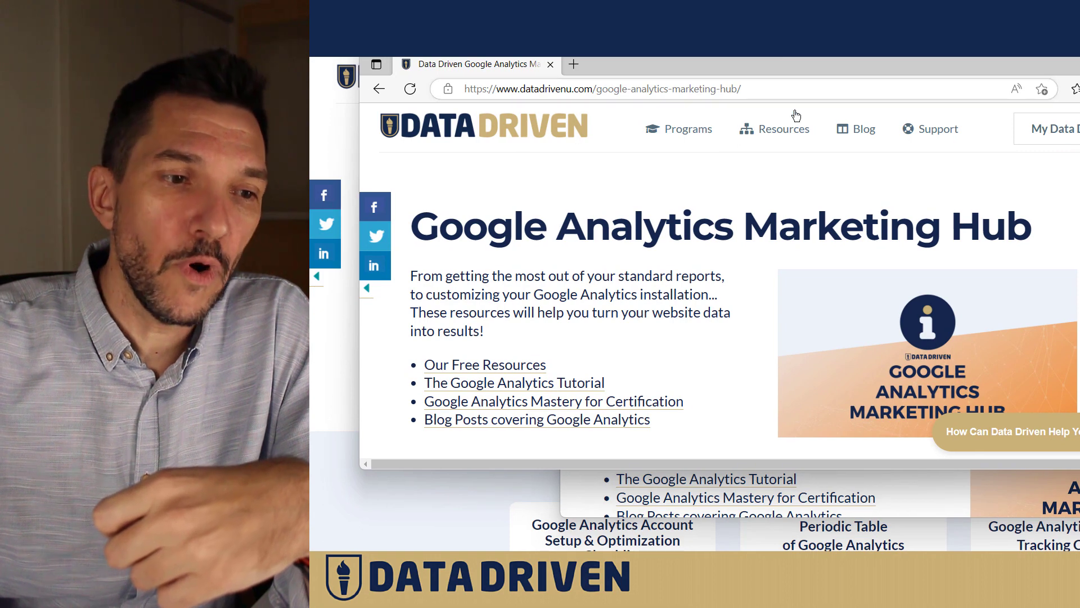
# Highlight the Marketing Hub heading, then open Reporting Identity and expand the Blended option.
pyautogui.moveTo(409, 225); pyautogui.dragTo(1046, 228)
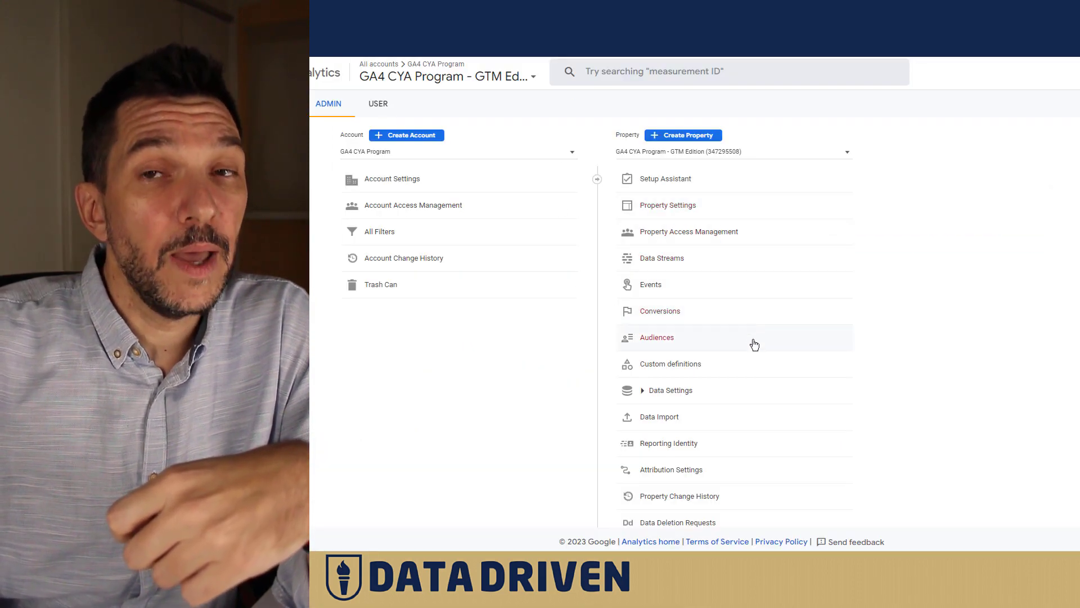
pyautogui.click(681, 443)
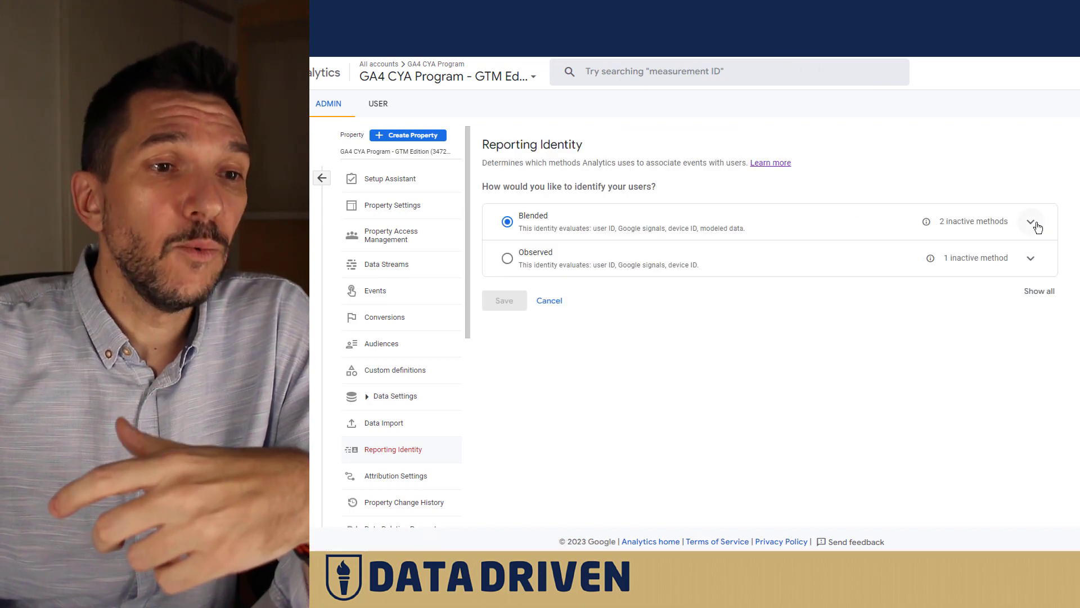
pyautogui.click(1030, 221)
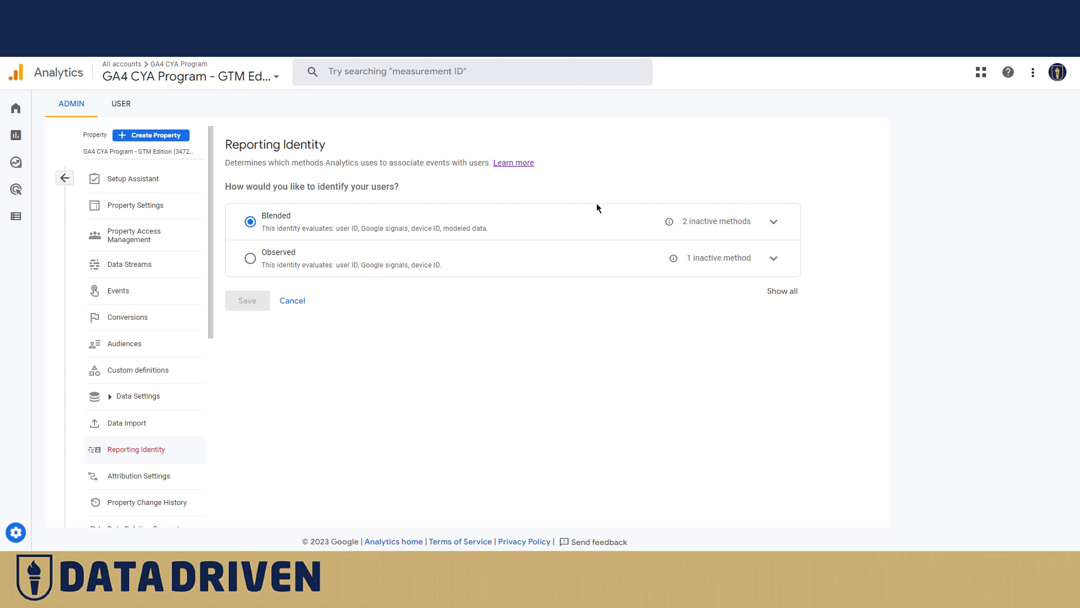
# Expand the Blended option's identity methods again.
pyautogui.click(774, 223)
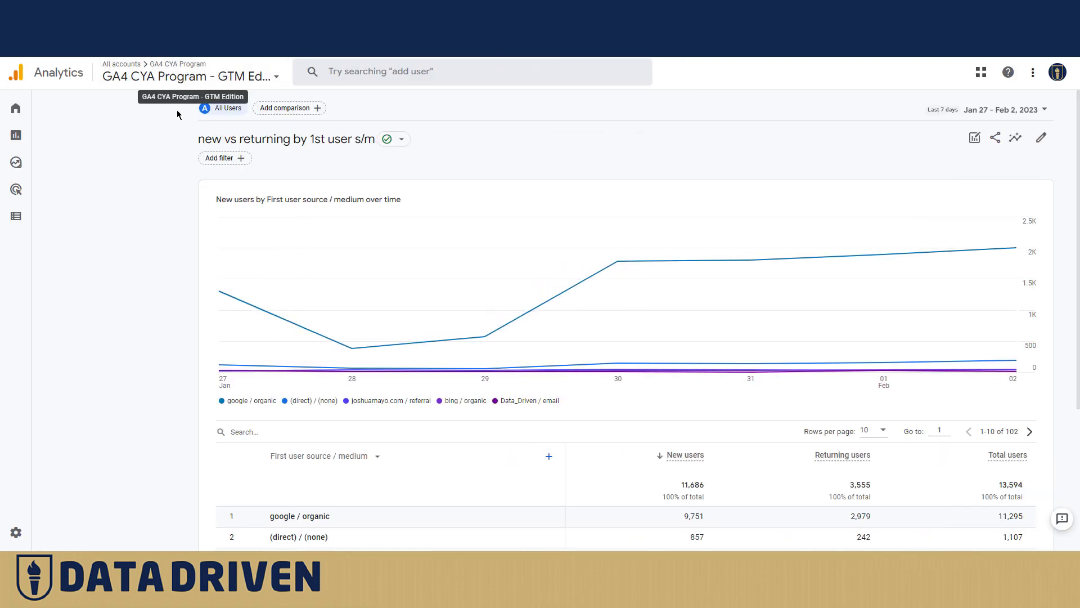
# Review the Blended methods on the GA4 CYA Program Reporting Identity page.
pyautogui.moveTo(344, 265)
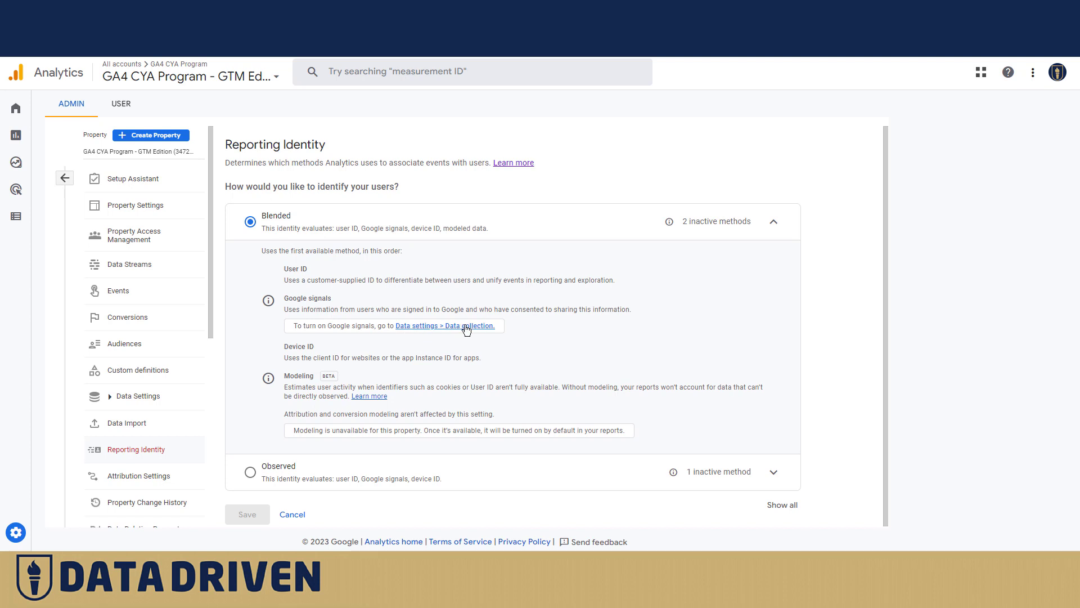
# Start Google signals setup under Data Settings > Data Collection and activate it on the consent page.
pyautogui.click(122, 400)
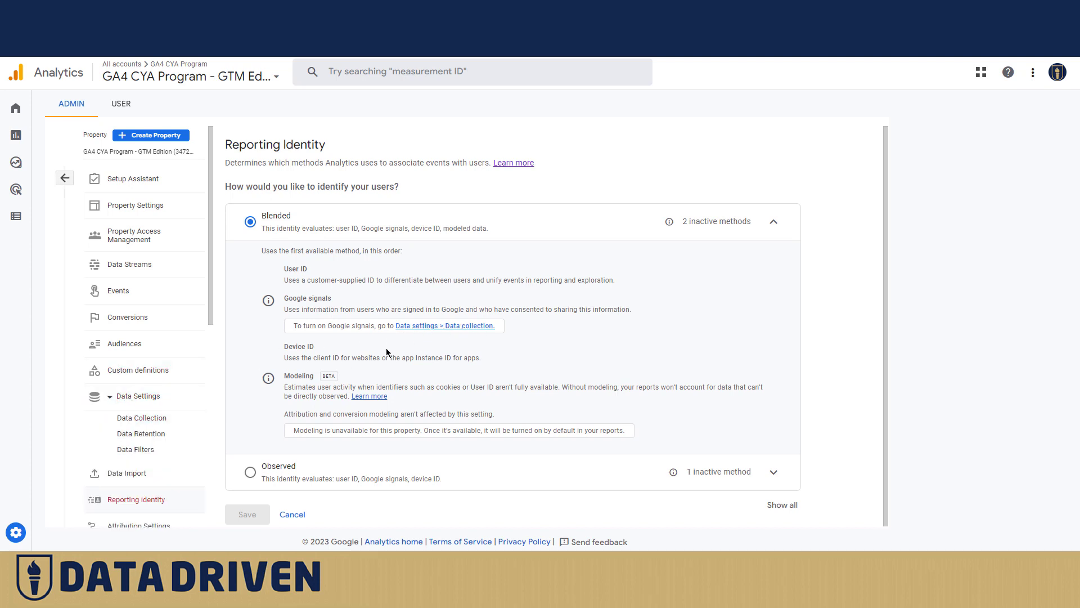
pyautogui.click(130, 419)
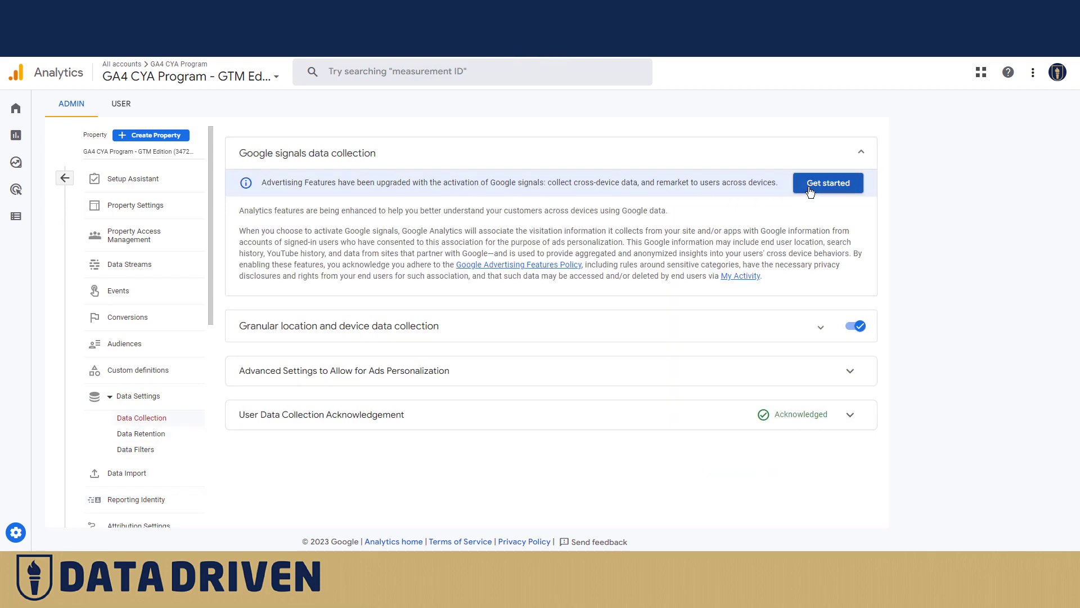
pyautogui.click(814, 186)
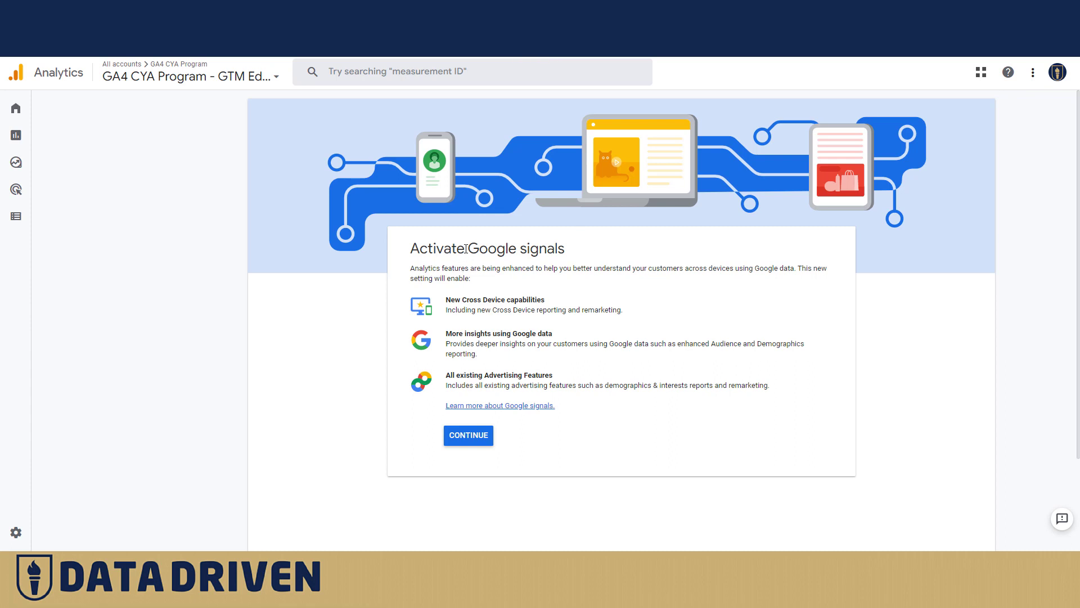
pyautogui.click(462, 441)
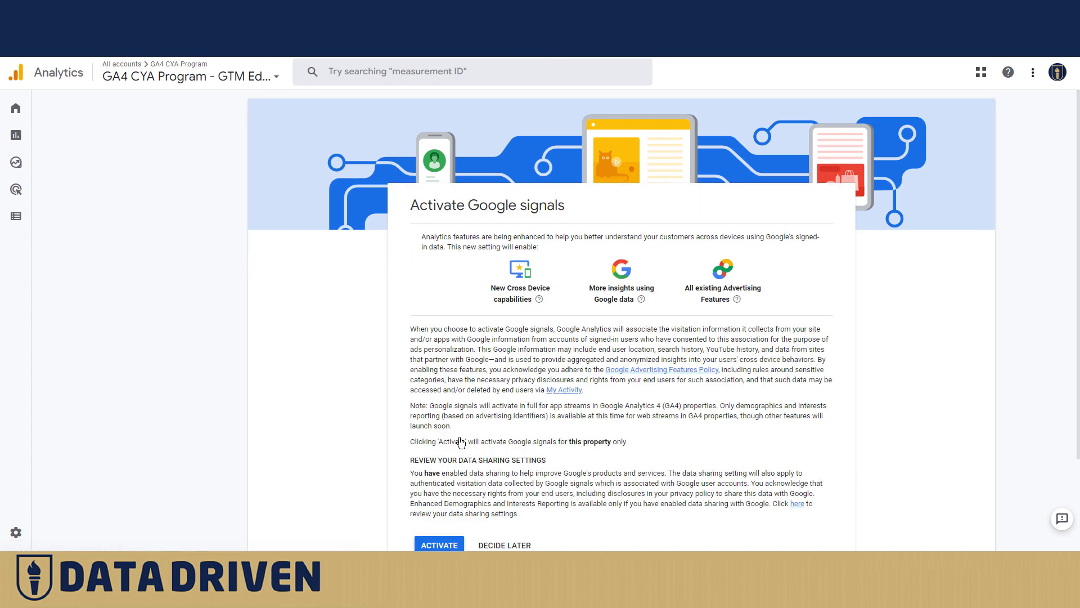
pyautogui.scroll(-3, 525, 369)
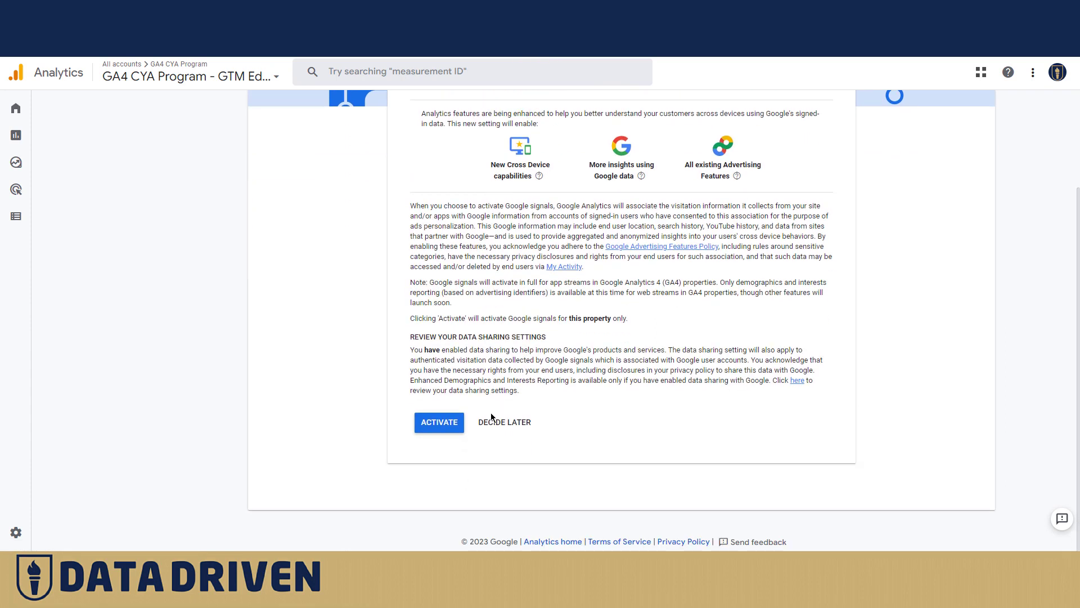
pyautogui.click(438, 429)
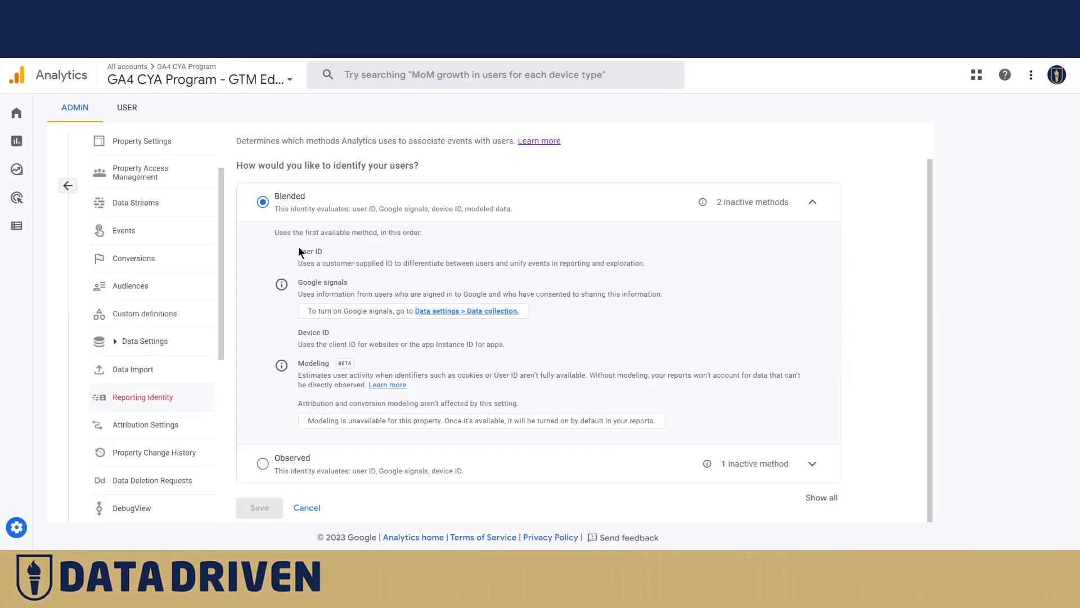
# Highlight the User ID name and the client ID wording under Device ID in Blended's methods.
pyautogui.moveTo(299, 252); pyautogui.dragTo(393, 293)
pyautogui.click(431, 282)
pyautogui.moveTo(329, 345); pyautogui.dragTo(355, 344)
# Open DevTools on datadrivenu.com, enlarge the cookie table and select the _ga cookie.
pyautogui.click(422, 341)
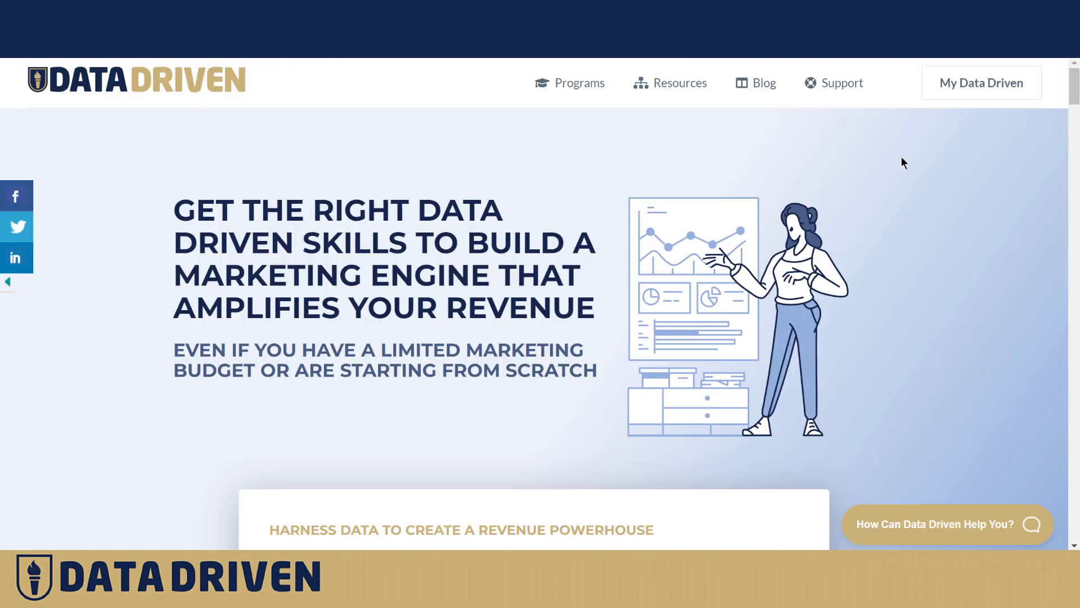
pyautogui.press('F12')
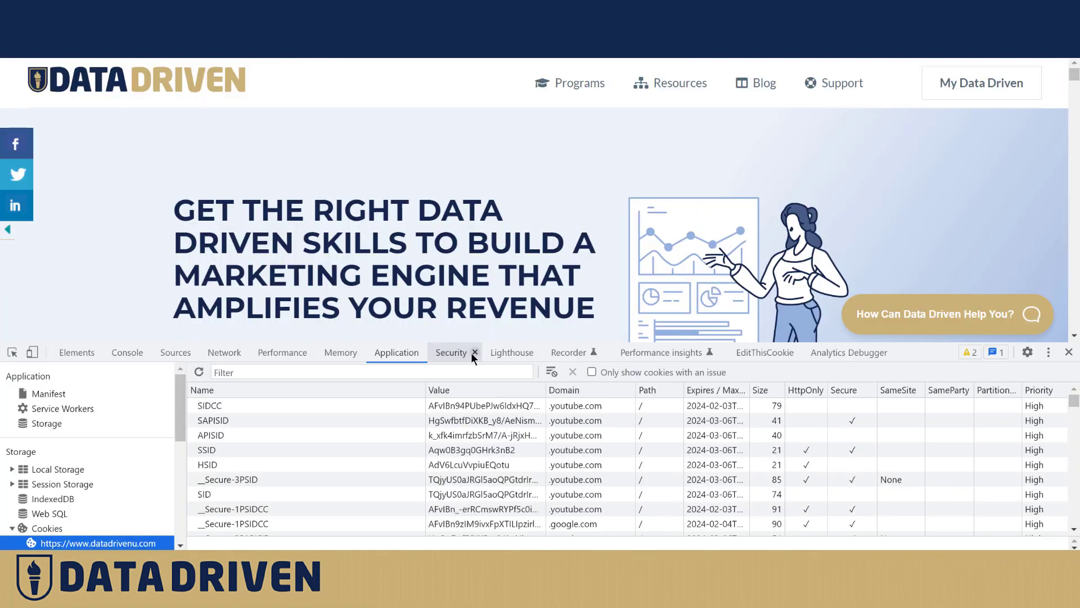
pyautogui.moveTo(470, 343); pyautogui.dragTo(471, 239)
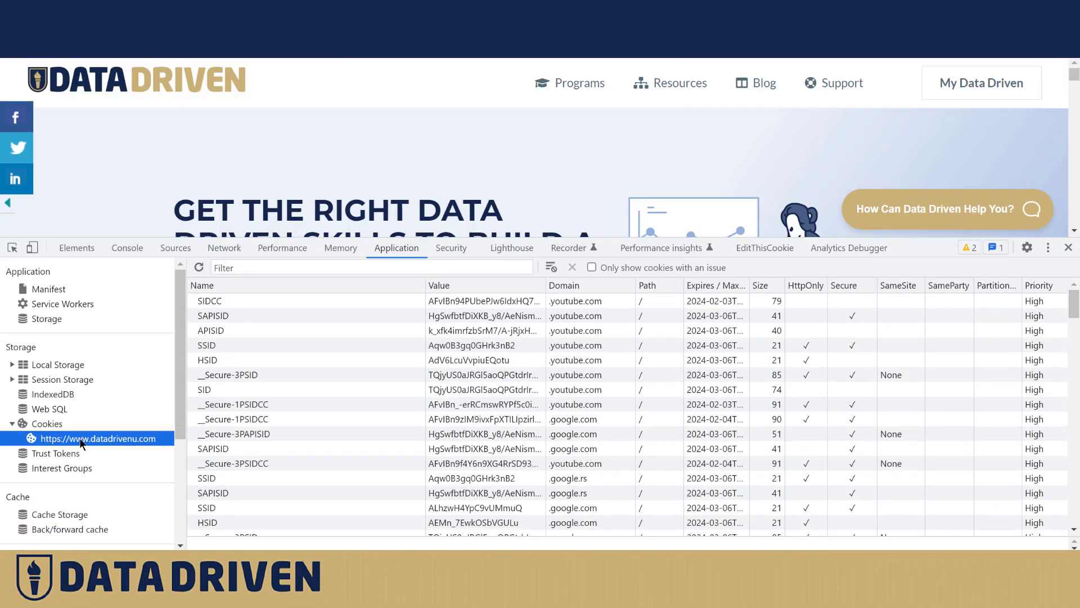
pyautogui.scroll(-10, 237, 366)
pyautogui.scroll(-15, 307, 423)
pyautogui.scroll(-3, 307, 423)
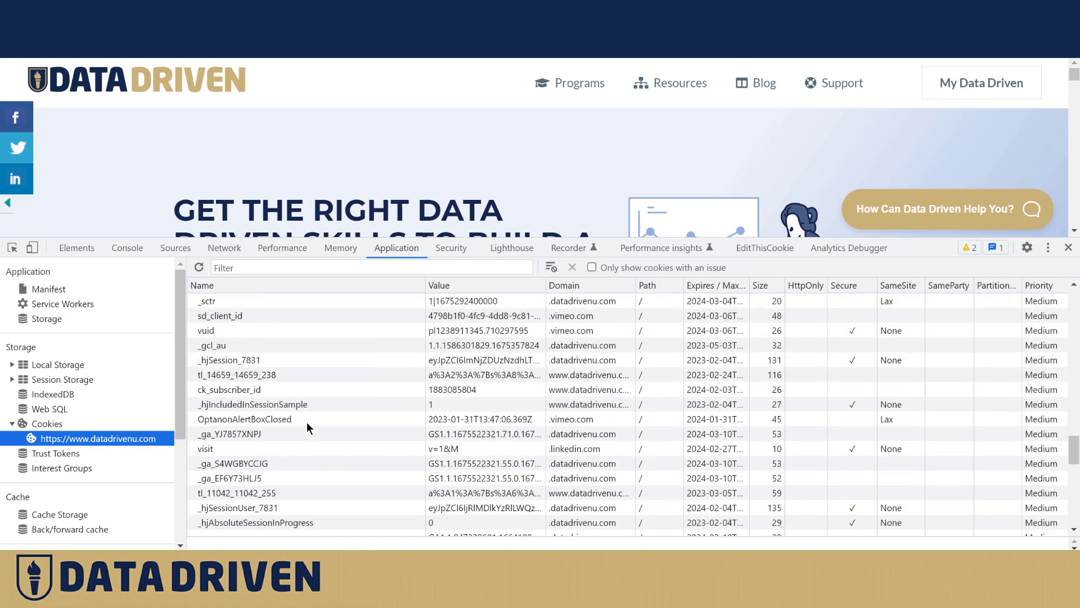
pyautogui.click(405, 390)
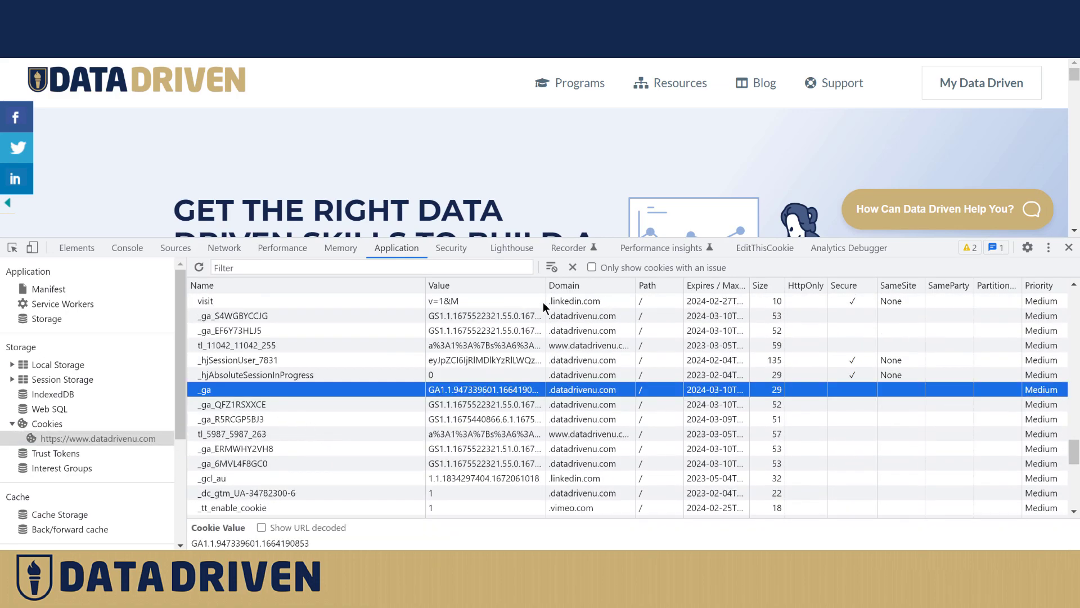
# Widen the Value column and step through the _ga cookie's full client ID value twice.
pyautogui.moveTo(547, 283); pyautogui.dragTo(591, 283)
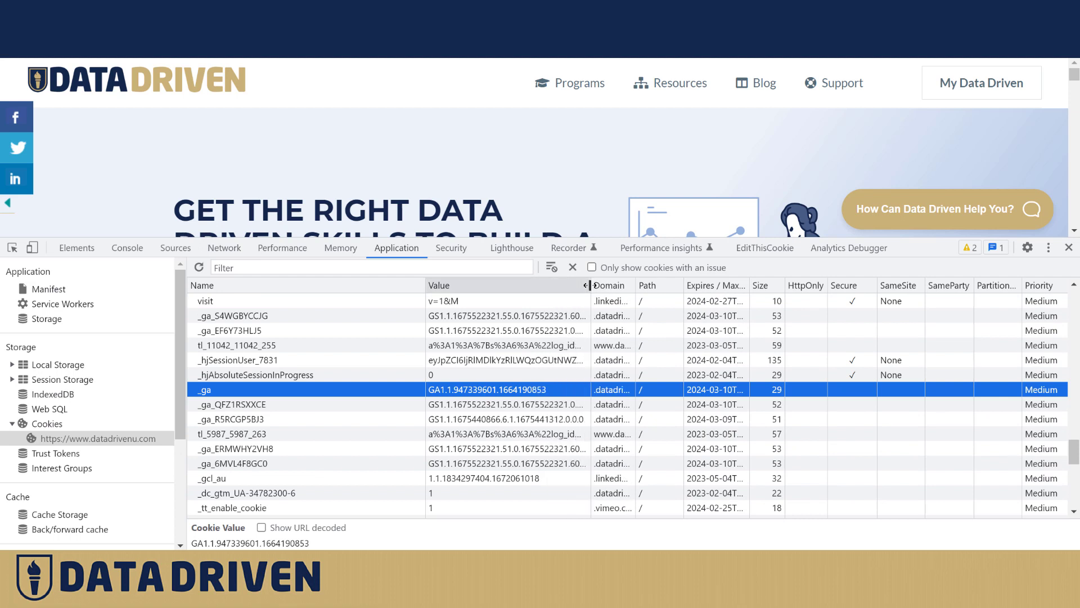
pyautogui.doubleClick(532, 390)
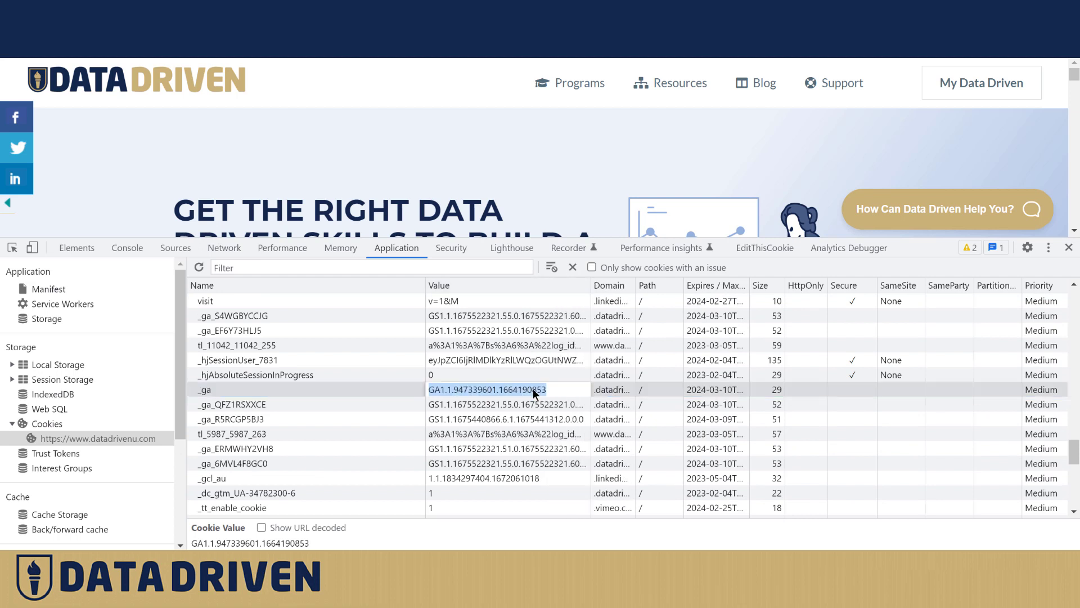
pyautogui.click(532, 389)
pyautogui.click(550, 389)
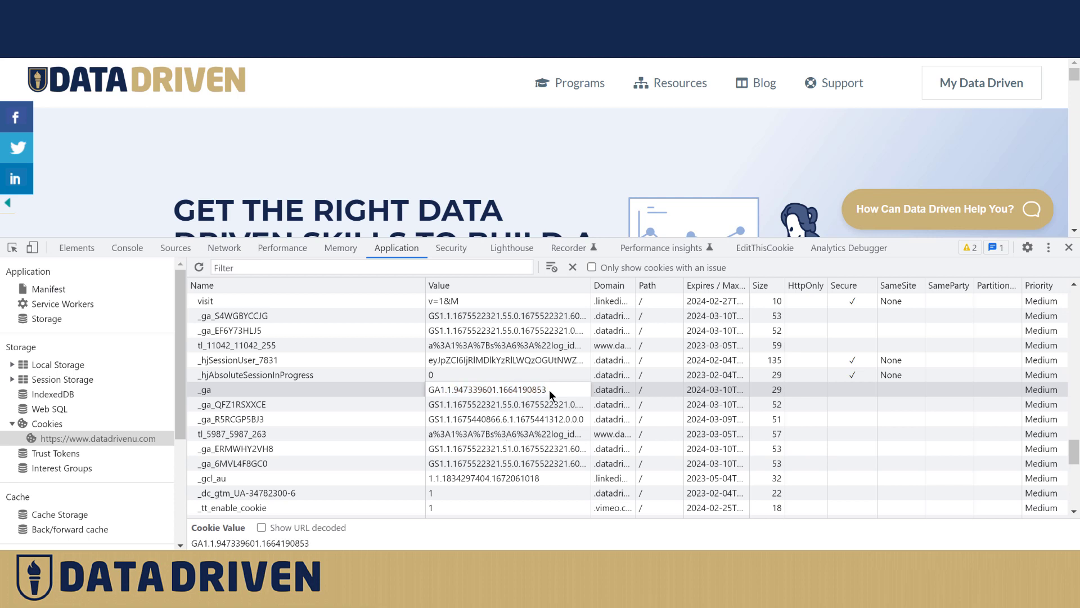
pyautogui.click(217, 391)
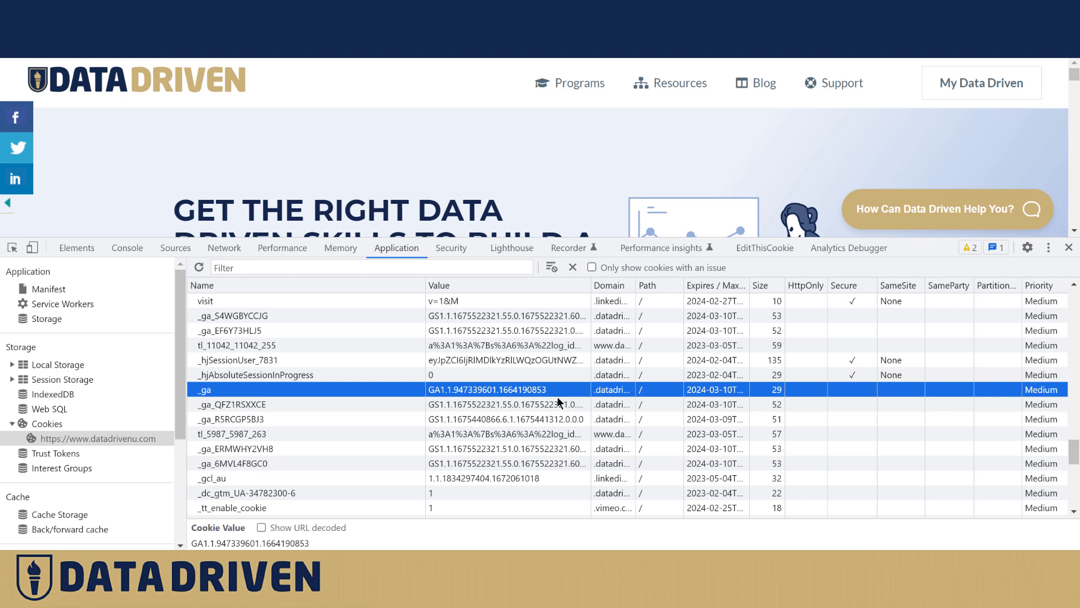
pyautogui.moveTo(591, 285)
pyautogui.mouseDown()
pyautogui.moveTo(548, 285)
pyautogui.moveTo(591, 285)
pyautogui.mouseUp()
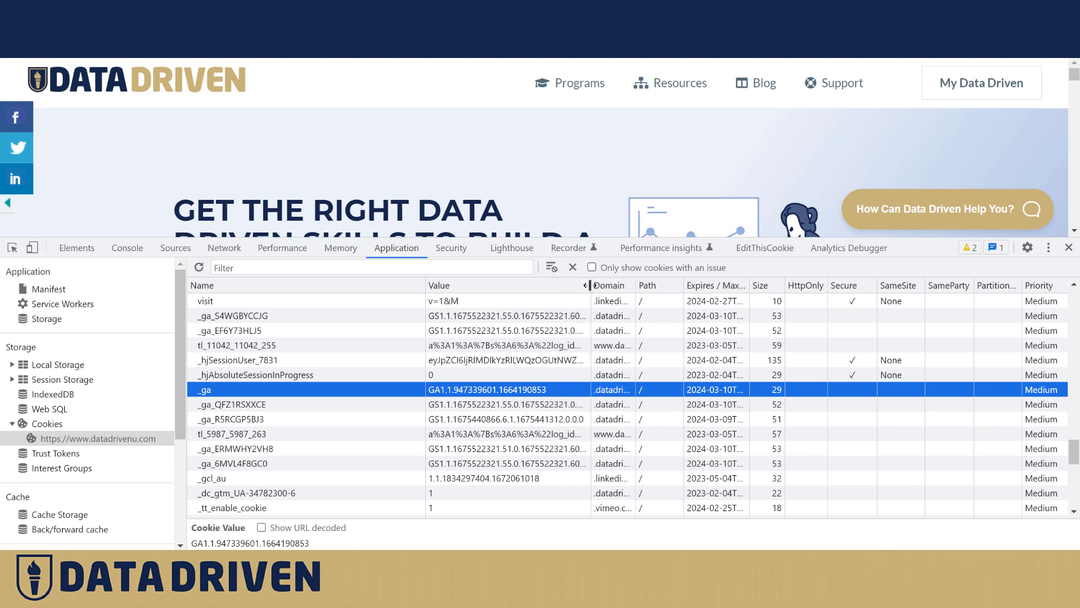
pyautogui.doubleClick(532, 390)
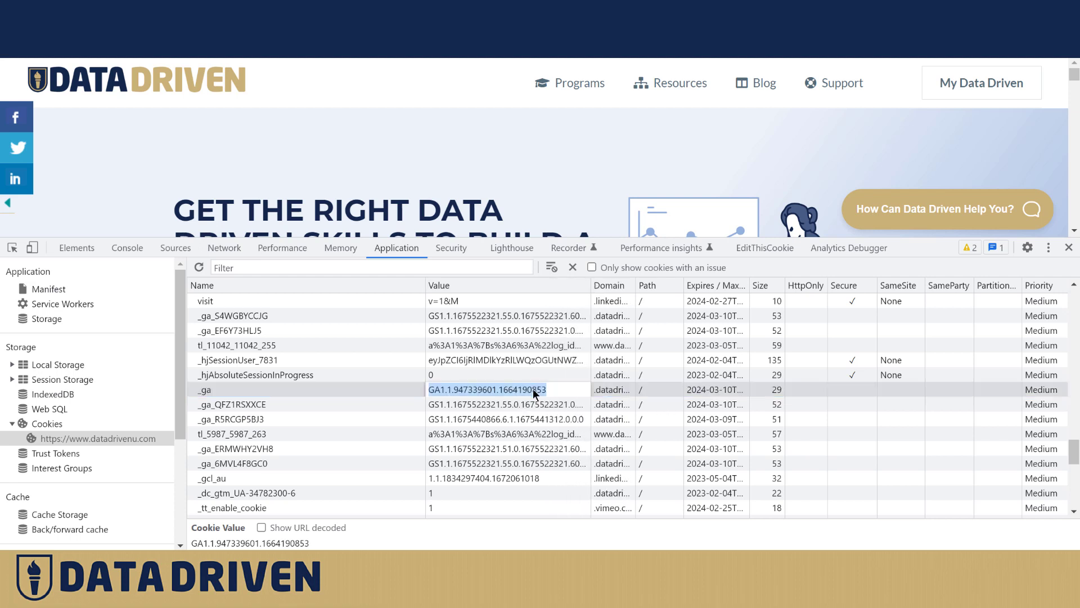
pyautogui.click(532, 390)
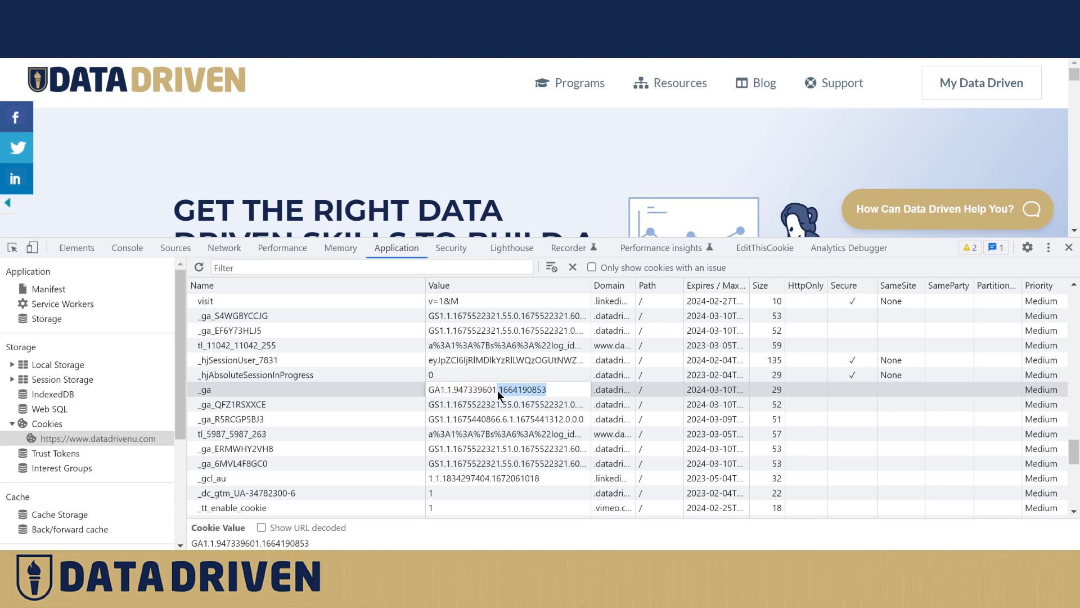
pyautogui.click(551, 391)
pyautogui.click(217, 395)
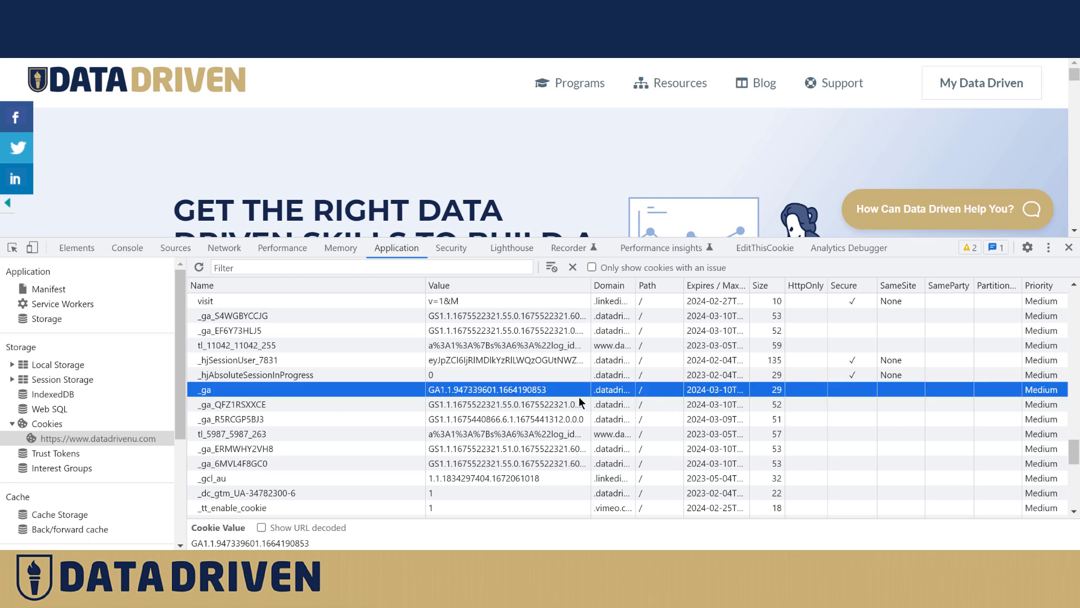
# Compare the _ga_QFZ1RSXXCE cookie's value with the _ga cookie's value.
pyautogui.click(155, 440)
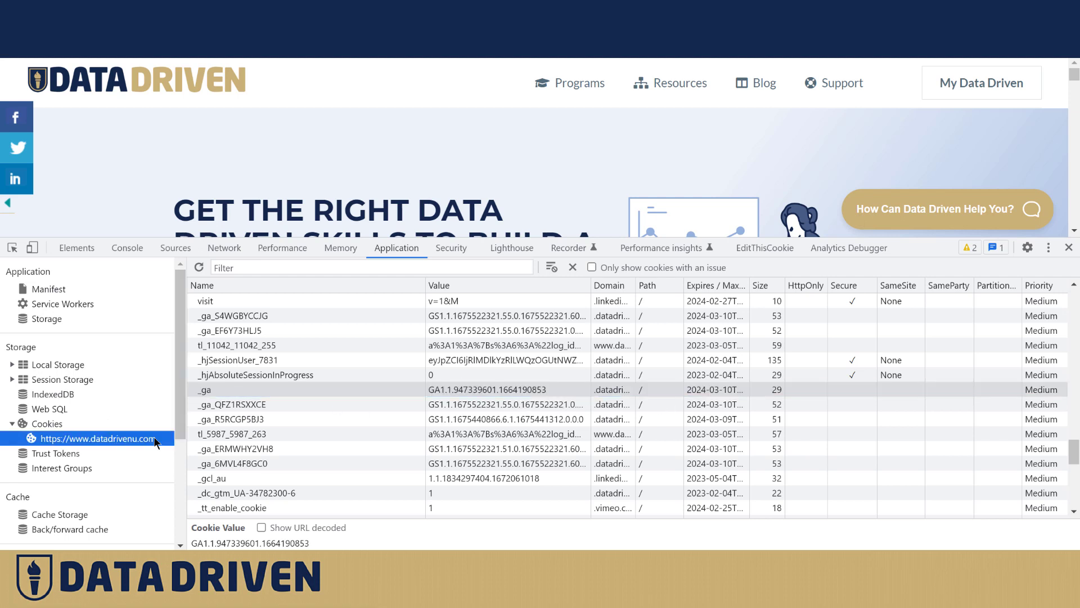
pyautogui.scroll(2, 285, 409)
pyautogui.scroll(-2, 285, 408)
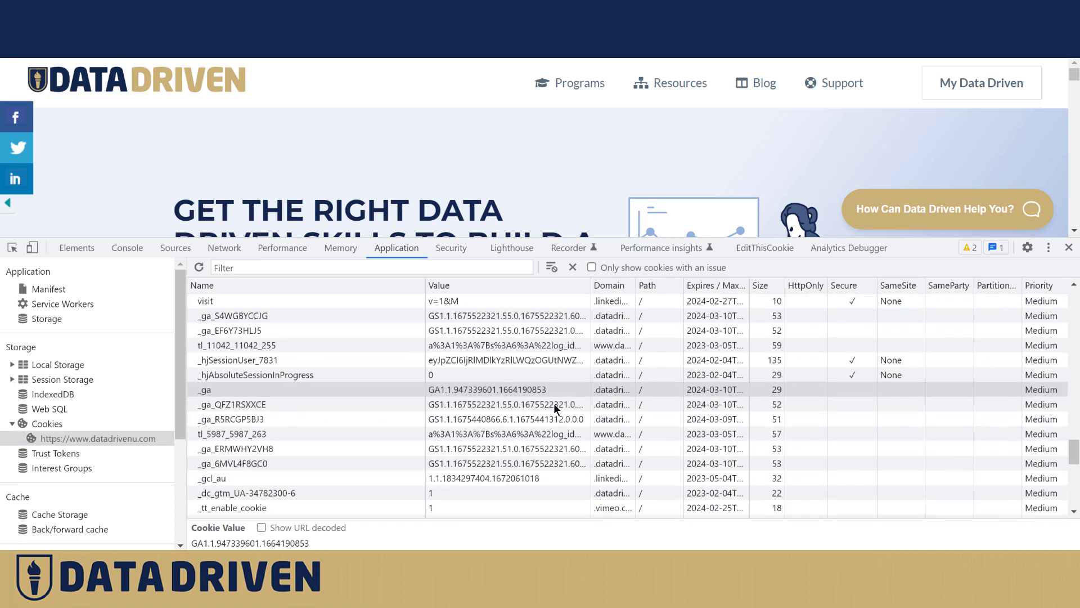
pyautogui.scroll(-2, 553, 403)
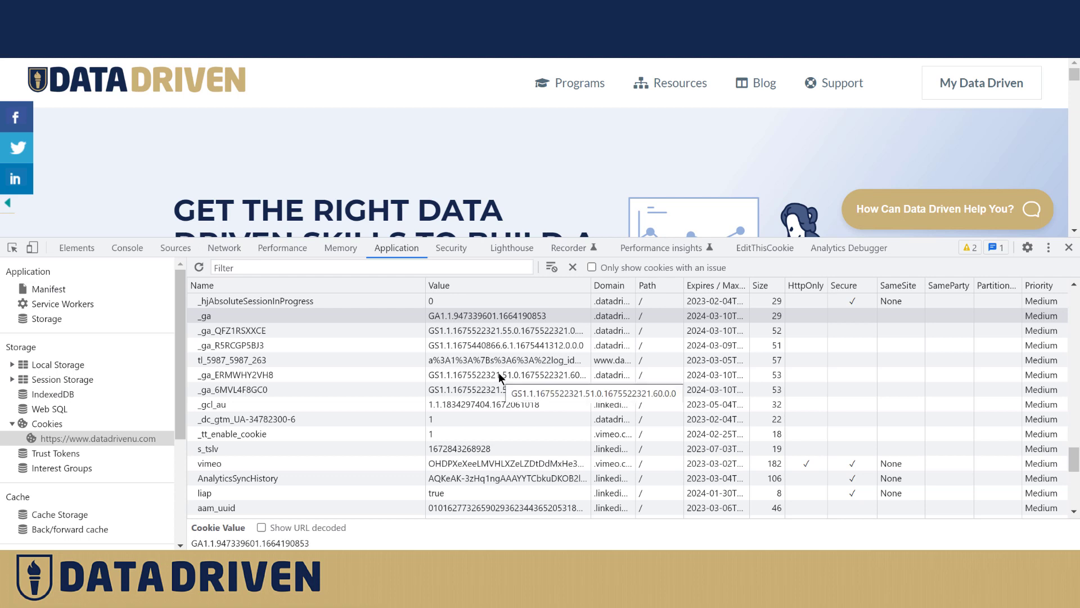
pyautogui.click(488, 330)
pyautogui.click(477, 316)
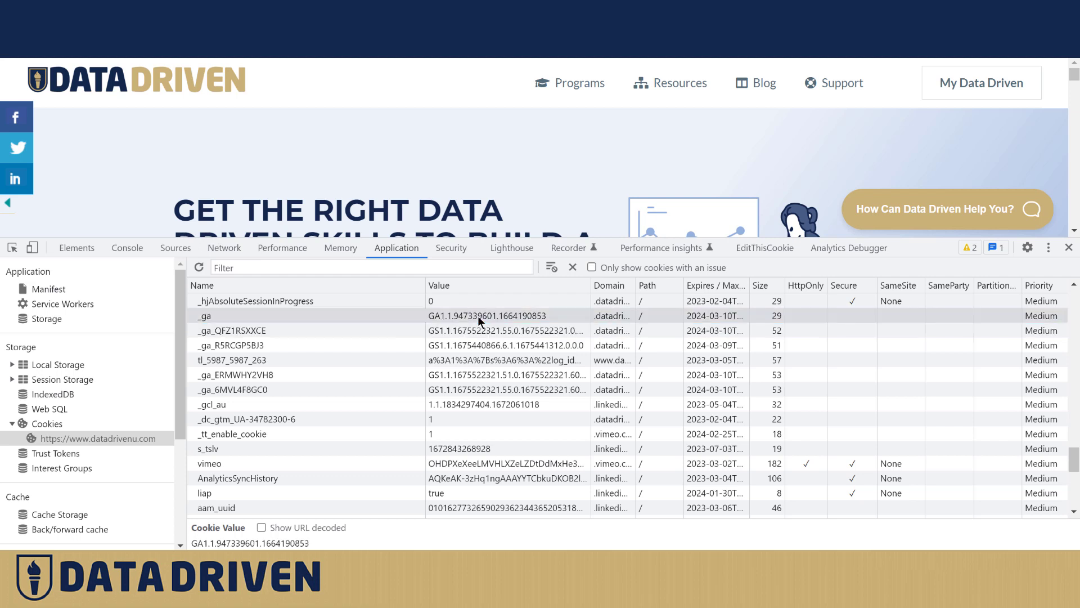
# Clear all datadrivenu.com cookies and reload the page with F5 to set fresh ones.
pyautogui.rightClick(102, 440)
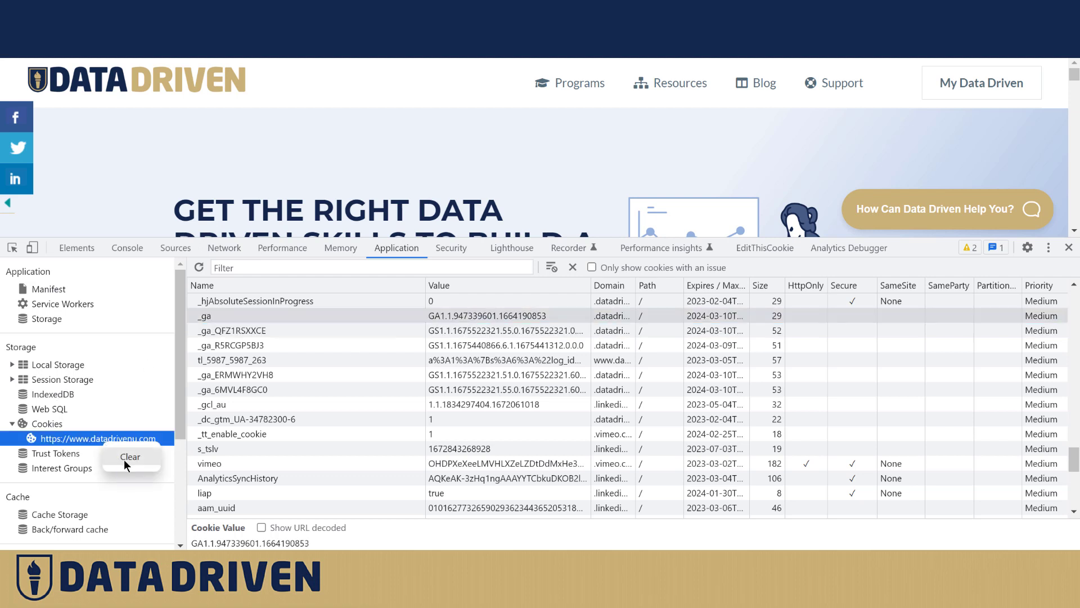
pyautogui.click(124, 459)
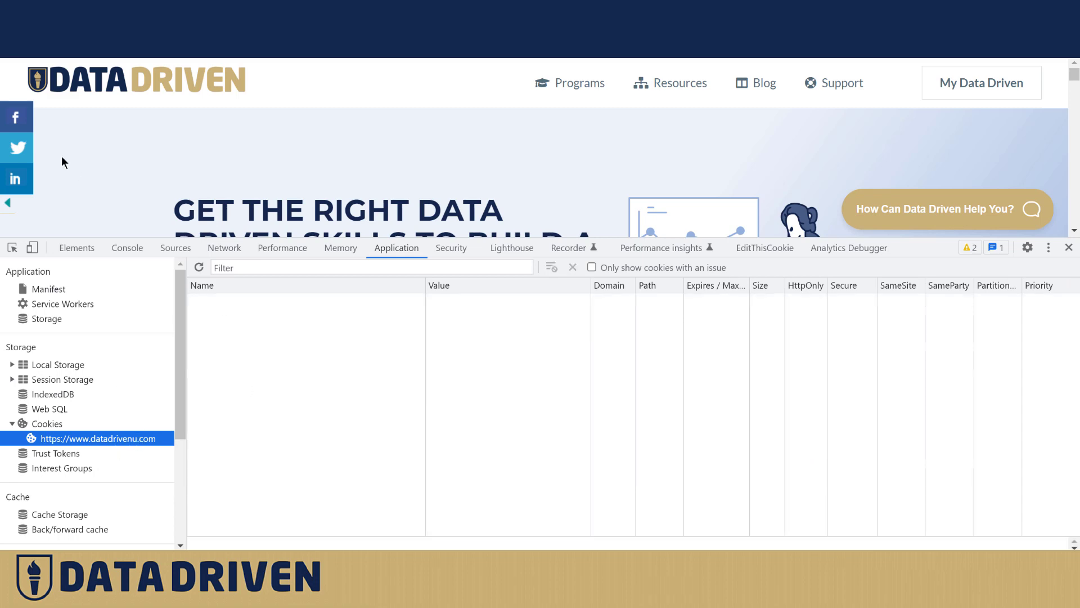
pyautogui.press('F5')
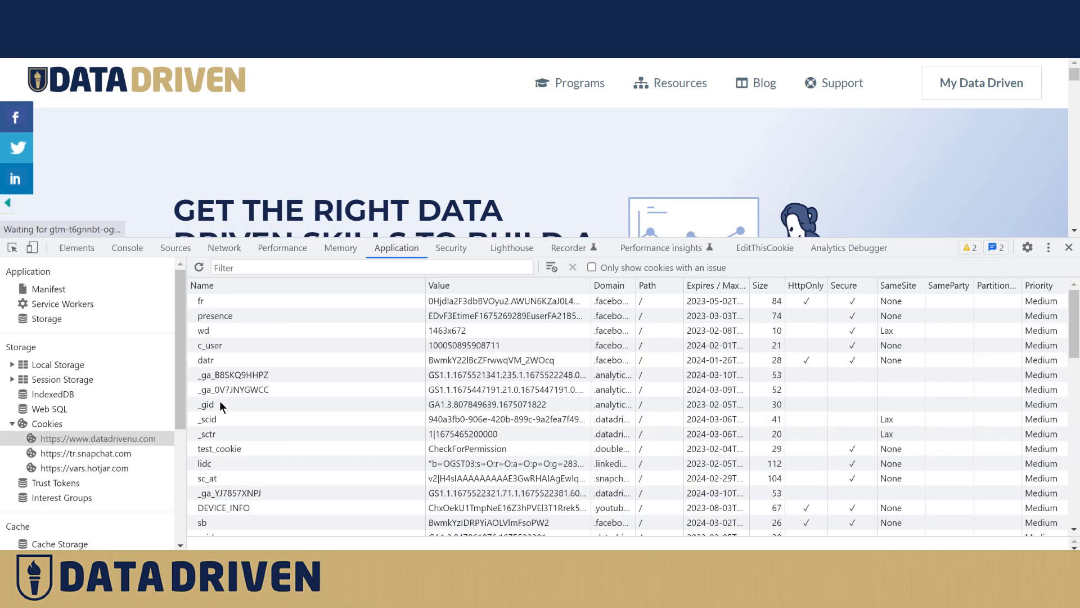
# Select the new _ga cookie's value for copying.
pyautogui.scroll(-3, 228, 376)
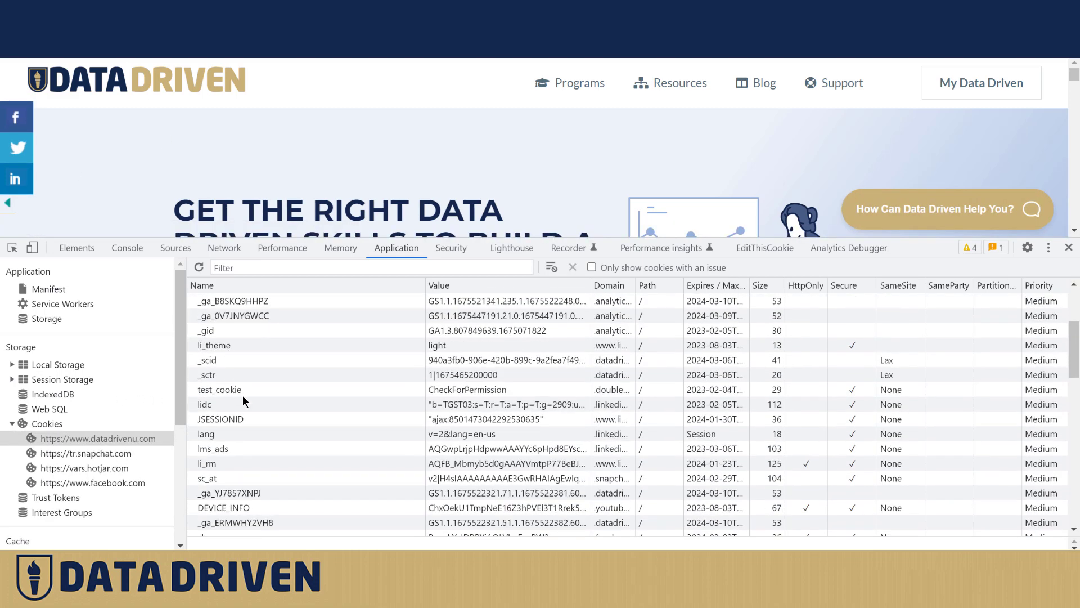
pyautogui.scroll(-5, 242, 395)
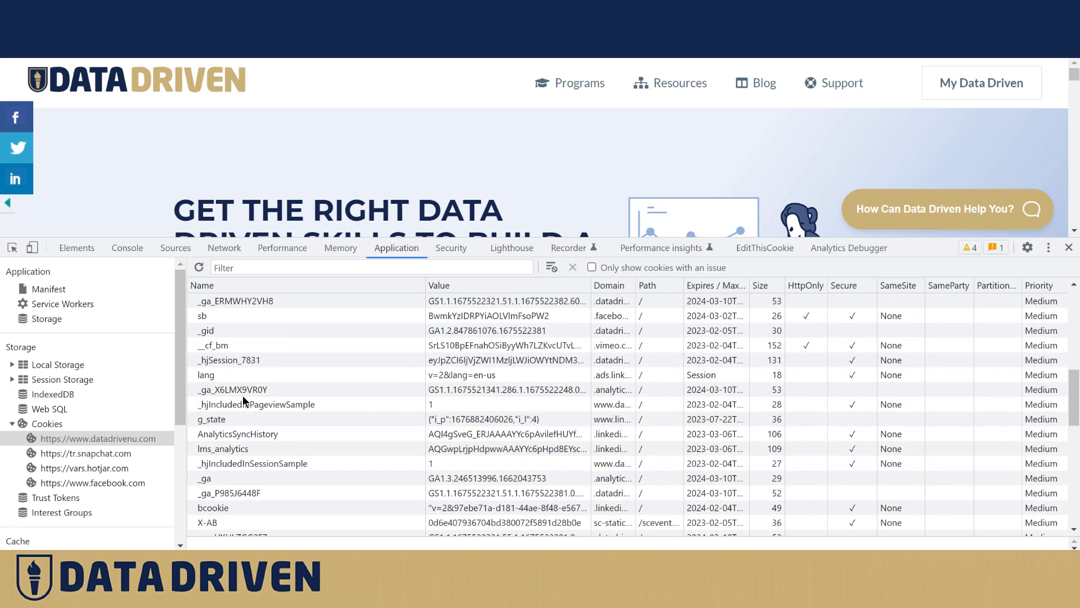
pyautogui.scroll(-2, 242, 396)
pyautogui.click(234, 405)
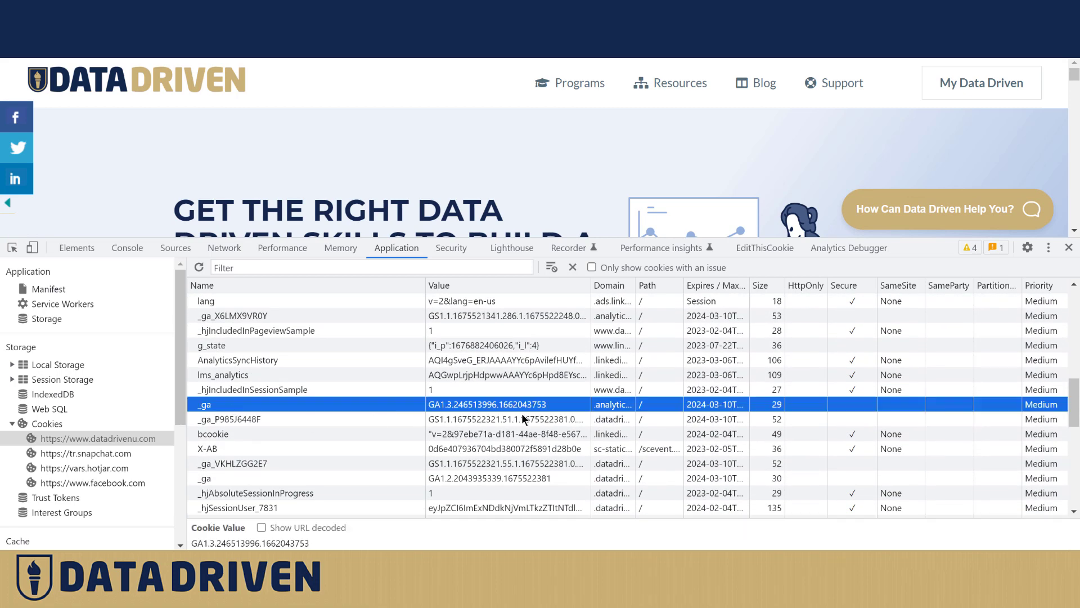
pyautogui.doubleClick(528, 405)
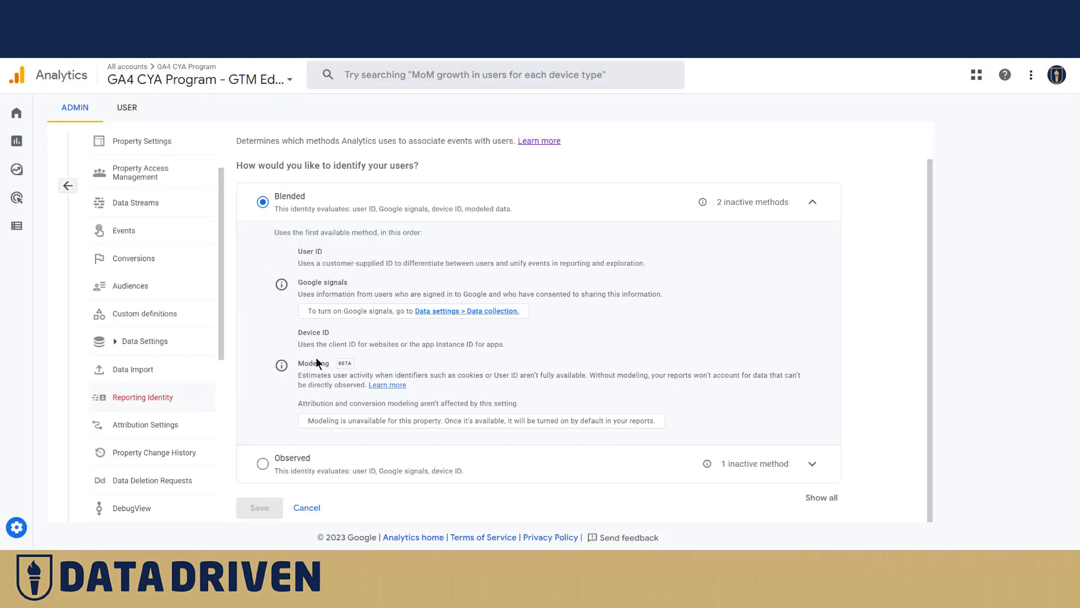
# Highlight the Modeling description under Blended, then return to the Admin home.
pyautogui.moveTo(300, 365); pyautogui.dragTo(332, 376)
pyautogui.moveTo(299, 376); pyautogui.dragTo(585, 373)
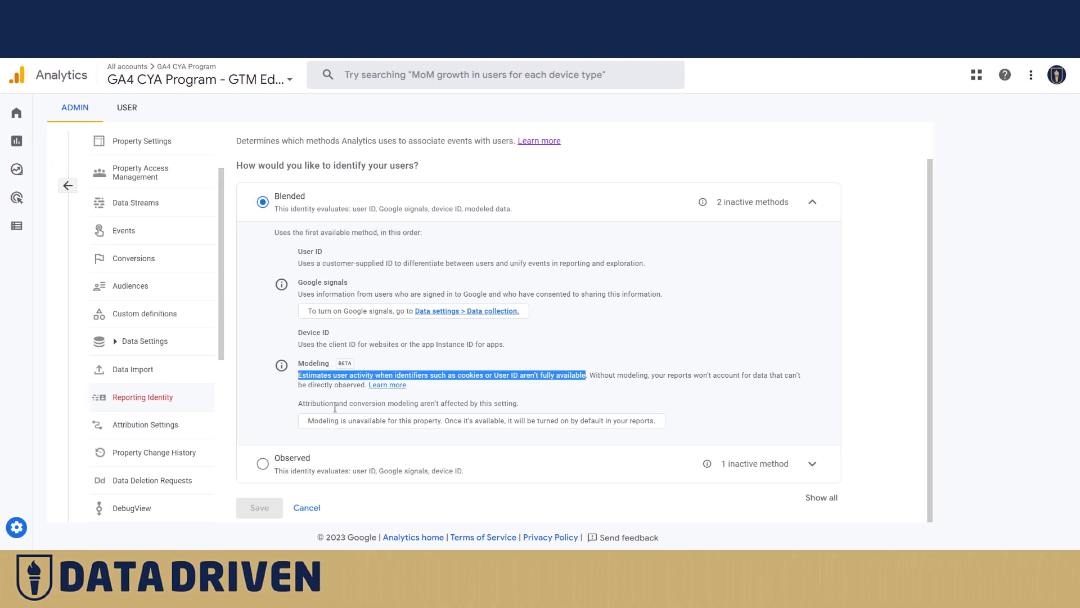
pyautogui.click(16, 527)
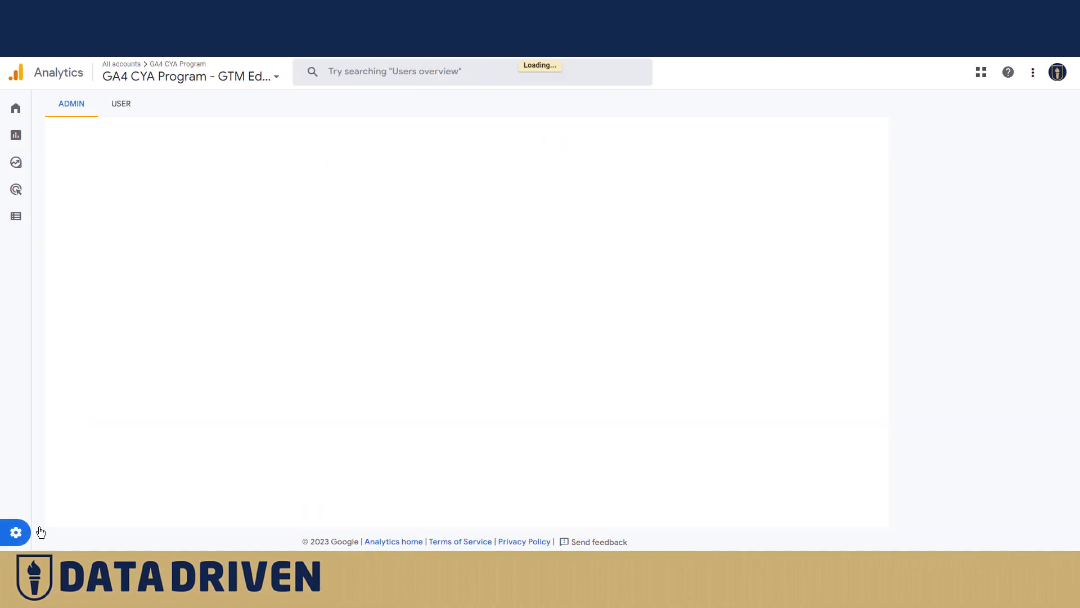
# Create a new custom audience whose first condition is the page_view event.
pyautogui.click(410, 337)
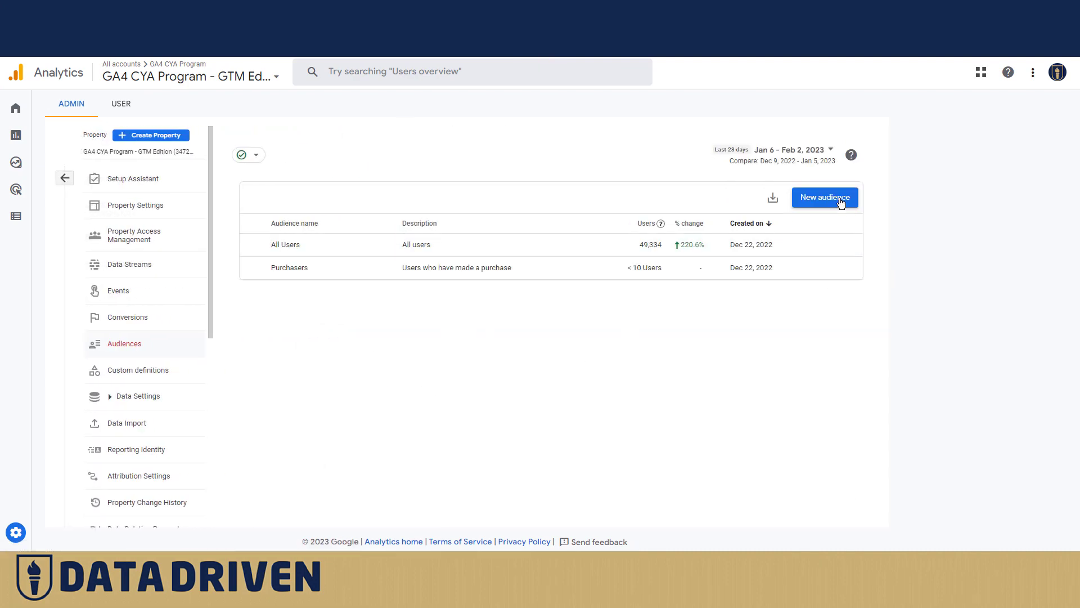
pyautogui.click(839, 198)
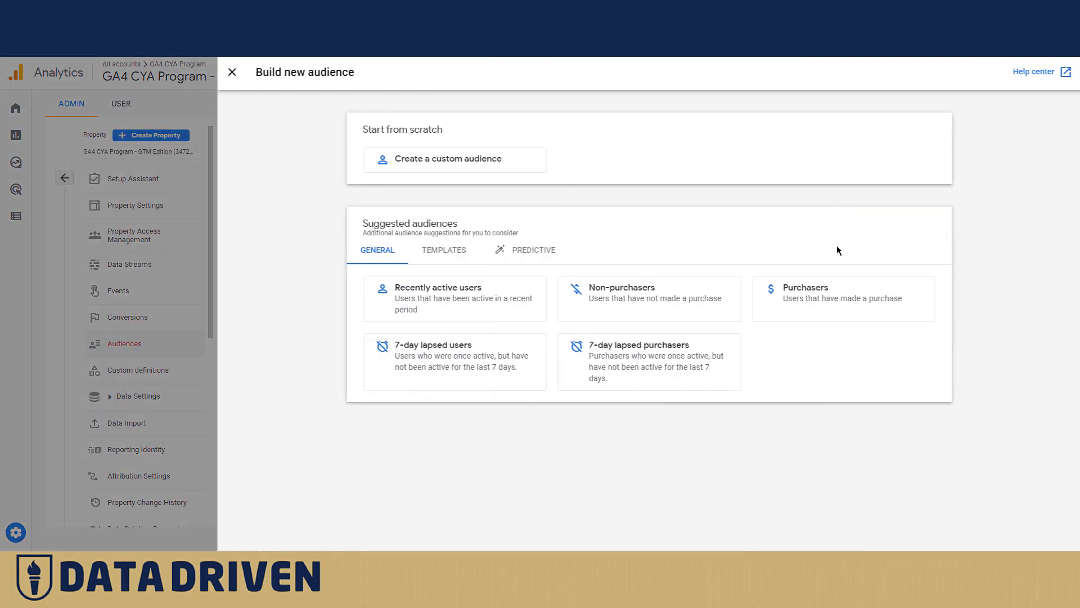
pyautogui.click(394, 159)
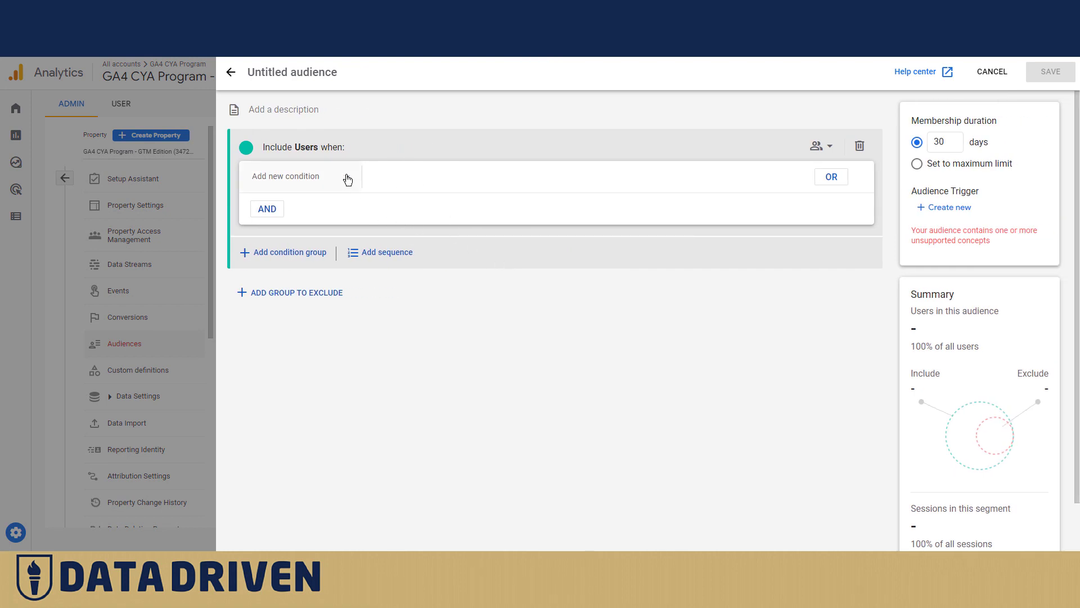
pyautogui.click(345, 177)
pyautogui.click(316, 225)
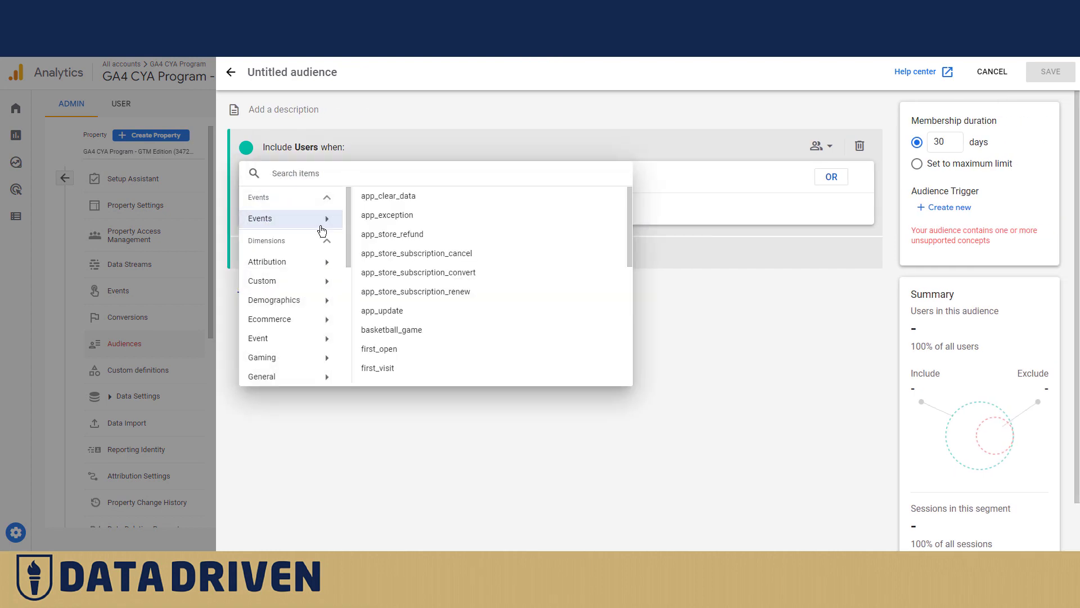
pyautogui.scroll(-5, 416, 331)
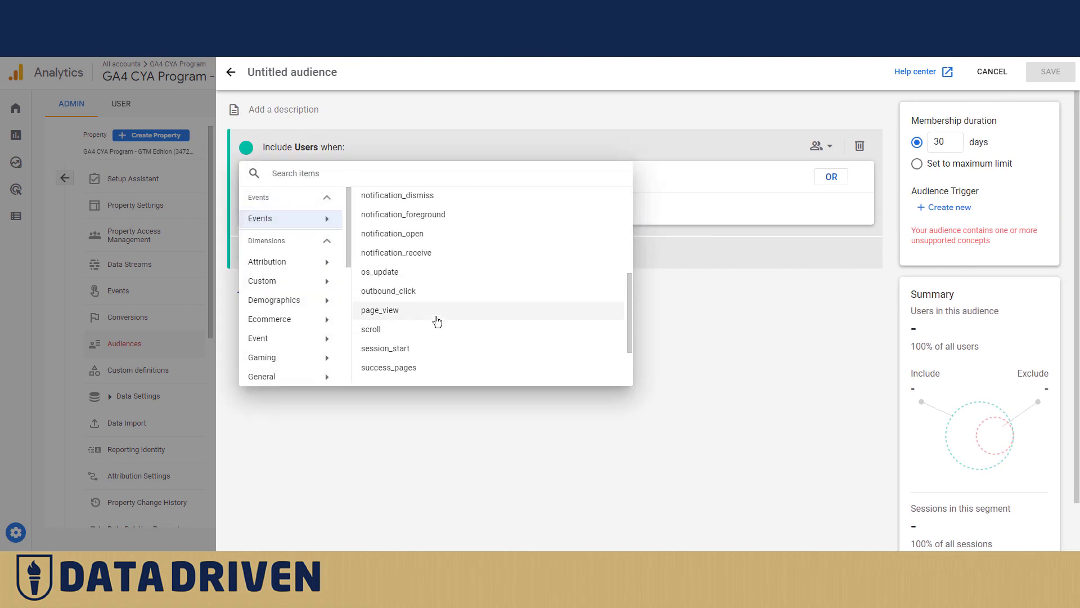
pyautogui.scroll(2, 437, 321)
pyautogui.scroll(-4, 438, 322)
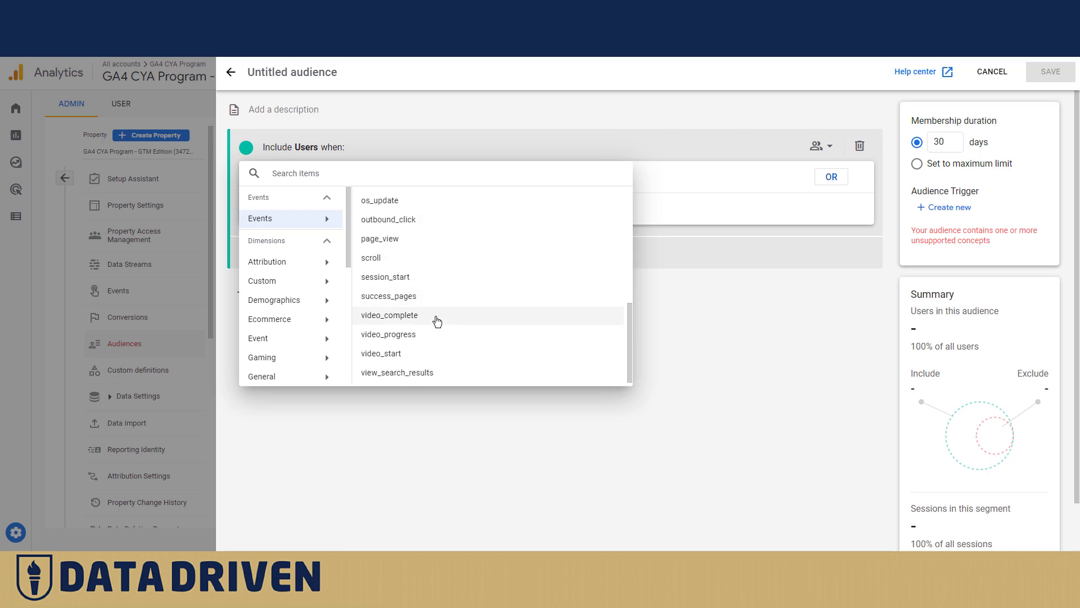
pyautogui.scroll(3, 434, 315)
pyautogui.click(395, 307)
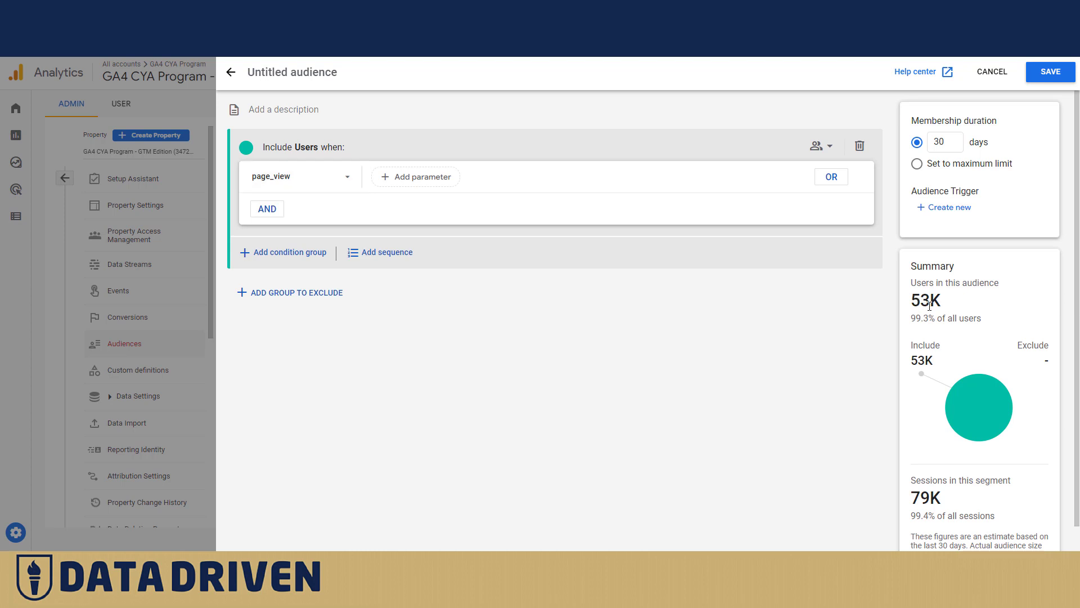
# Note the 53K user estimate and add a second condition joined with AND.
pyautogui.moveTo(920, 304); pyautogui.dragTo(943, 305)
pyautogui.click(934, 301)
pyautogui.click(267, 209)
# Choose User lifetime > First session date as the new condition's dimension.
pyautogui.click(331, 211)
pyautogui.scroll(-5, 313, 326)
pyautogui.click(311, 323)
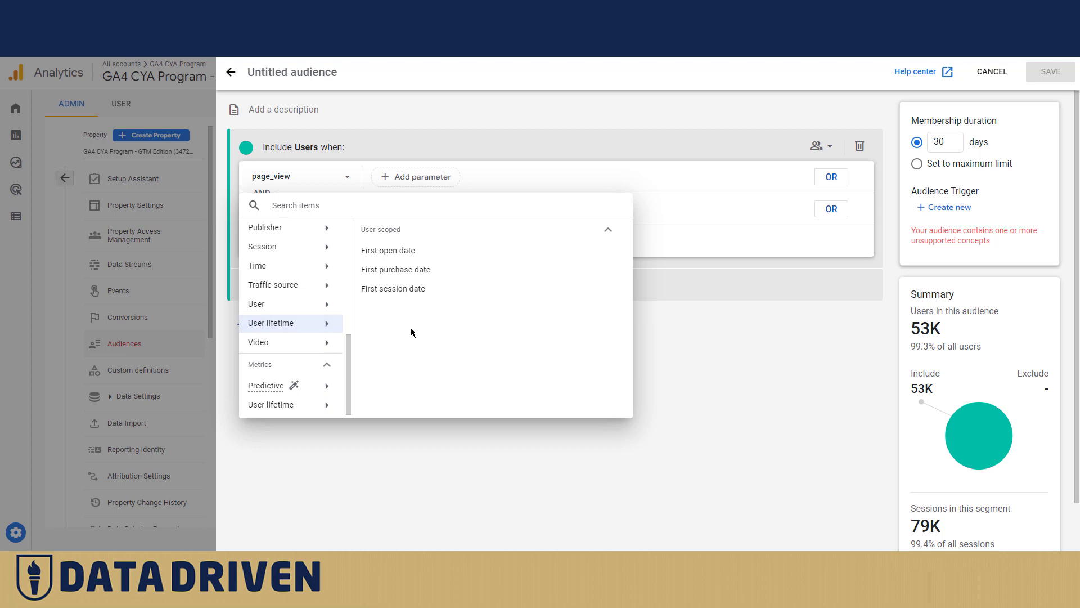
pyautogui.click(388, 289)
# Filter first session date to greater than, picking 20 Jan 2023 in the calendar, and apply.
pyautogui.click(393, 209)
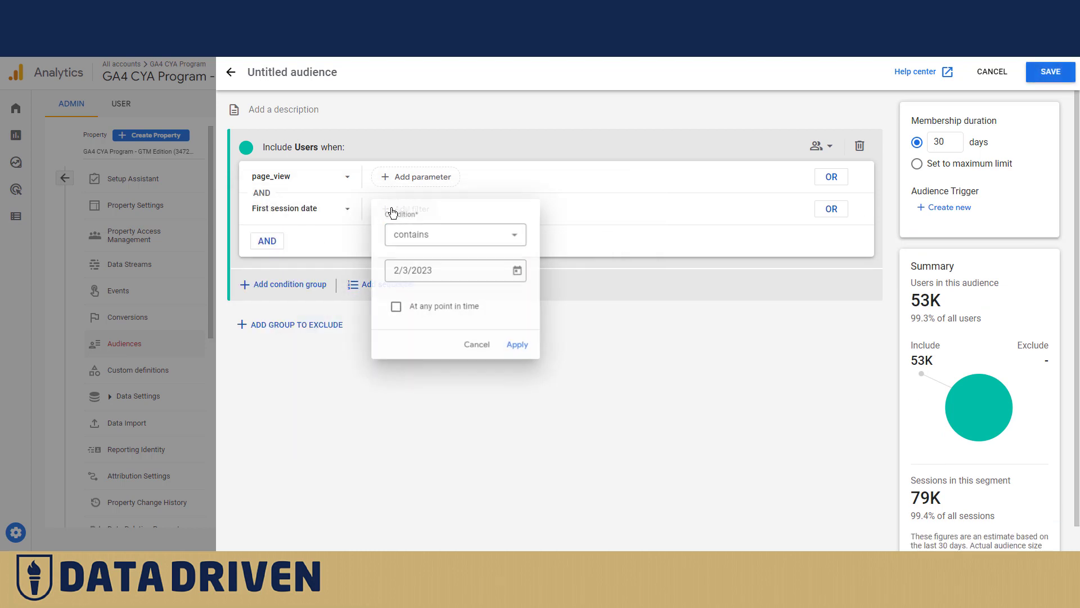
pyautogui.click(475, 236)
pyautogui.scroll(-3, 450, 314)
pyautogui.scroll(-4, 445, 315)
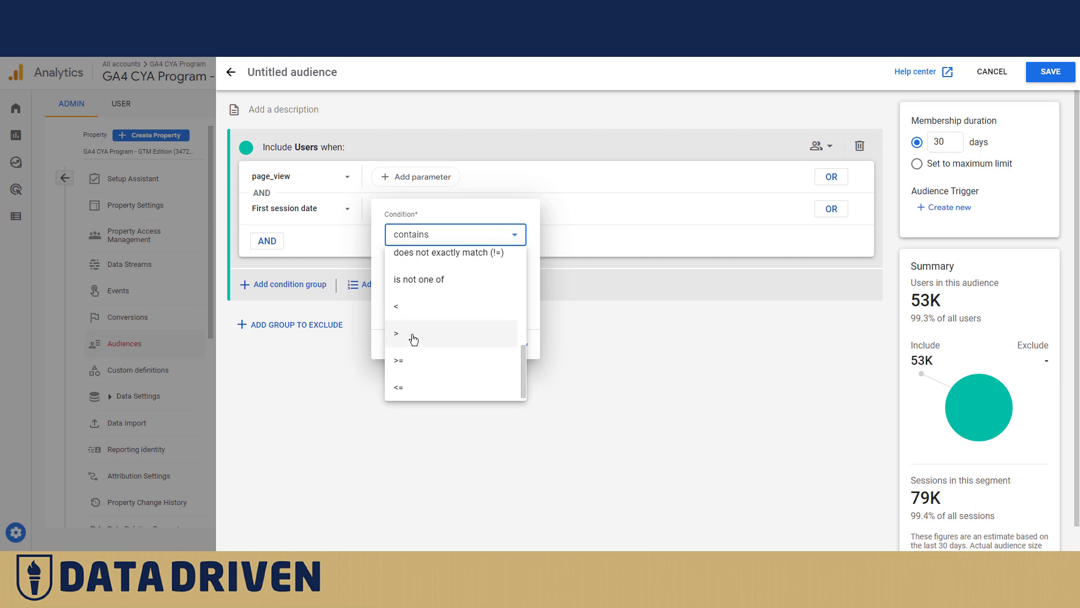
pyautogui.click(412, 338)
pyautogui.click(430, 270)
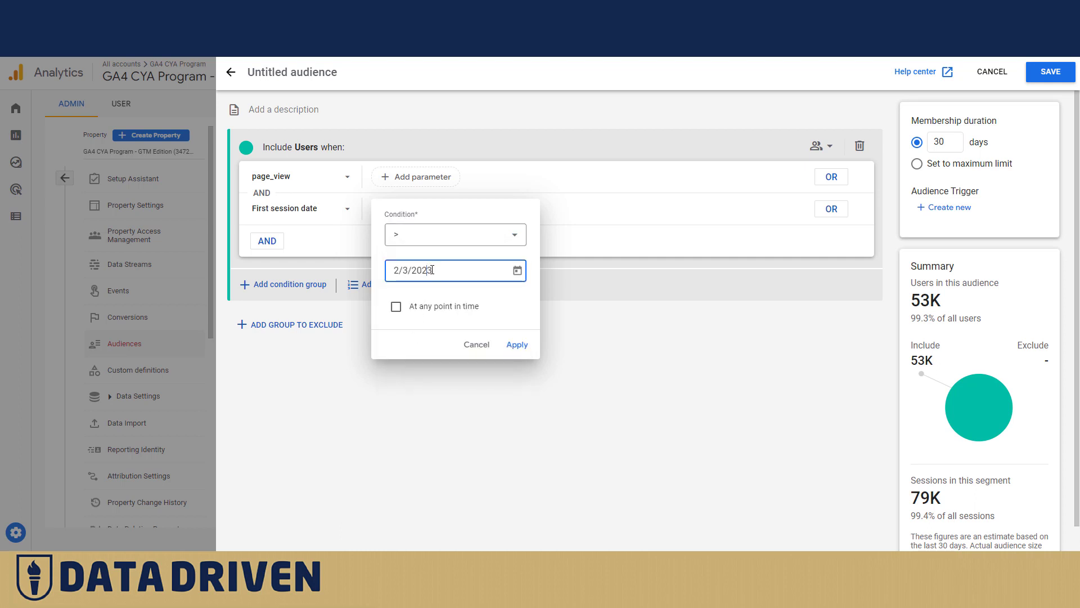
pyautogui.click(518, 271)
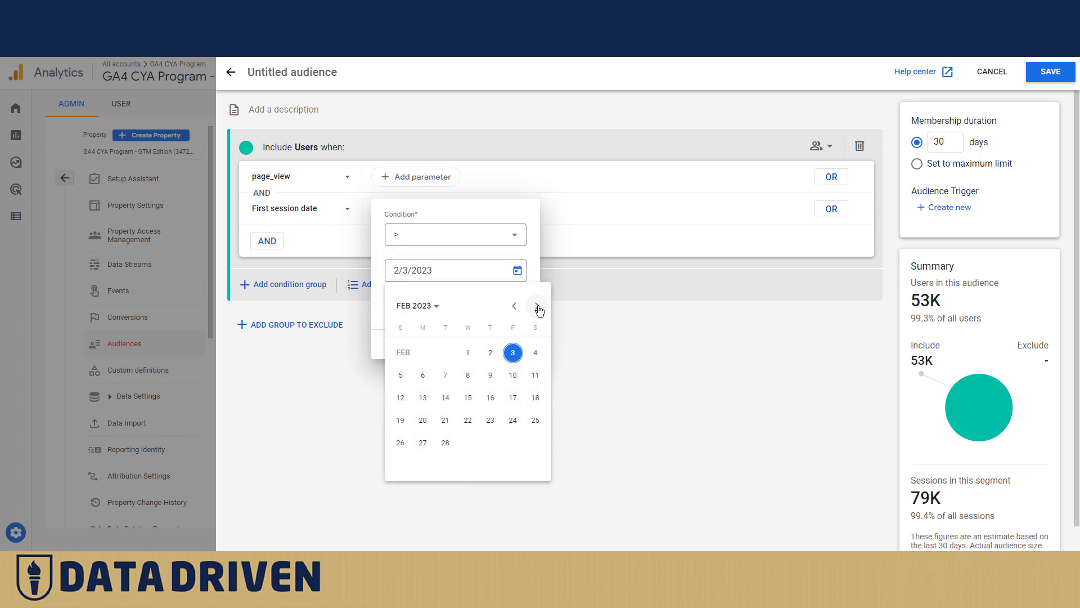
pyautogui.click(513, 306)
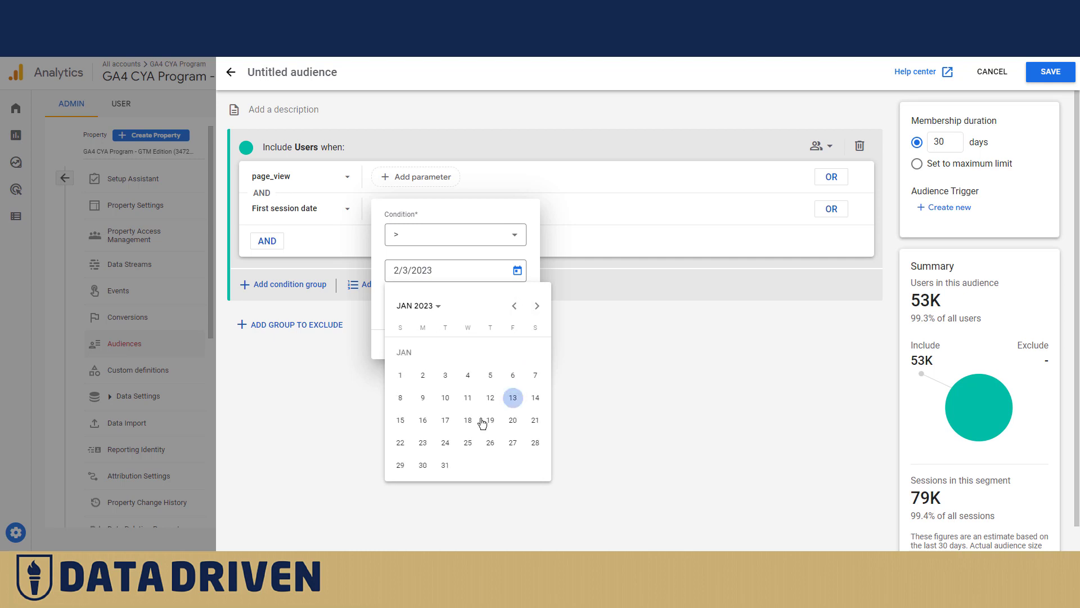
pyautogui.click(513, 422)
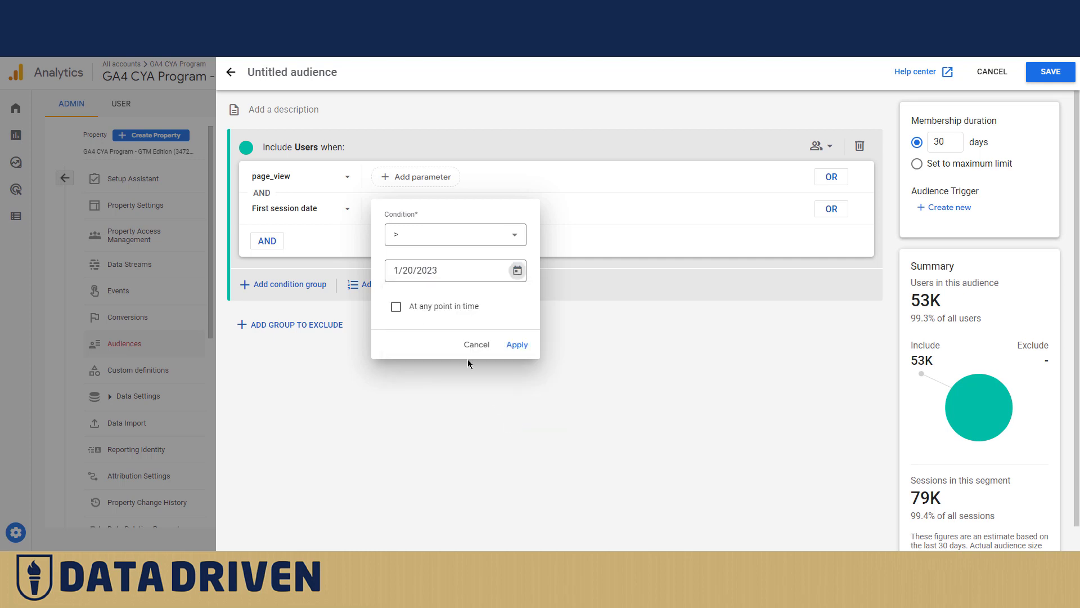
pyautogui.click(515, 346)
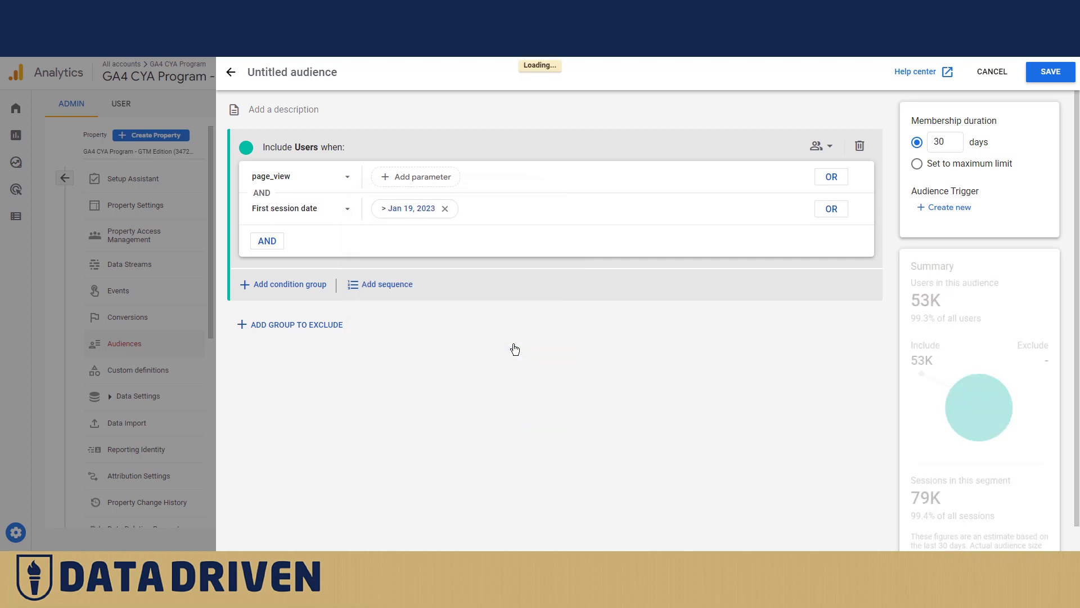
# Add a third First session date condition with 24 Jan 2023 picked, narrowing to about 2.2K users.
pyautogui.click(269, 246)
pyautogui.click(318, 241)
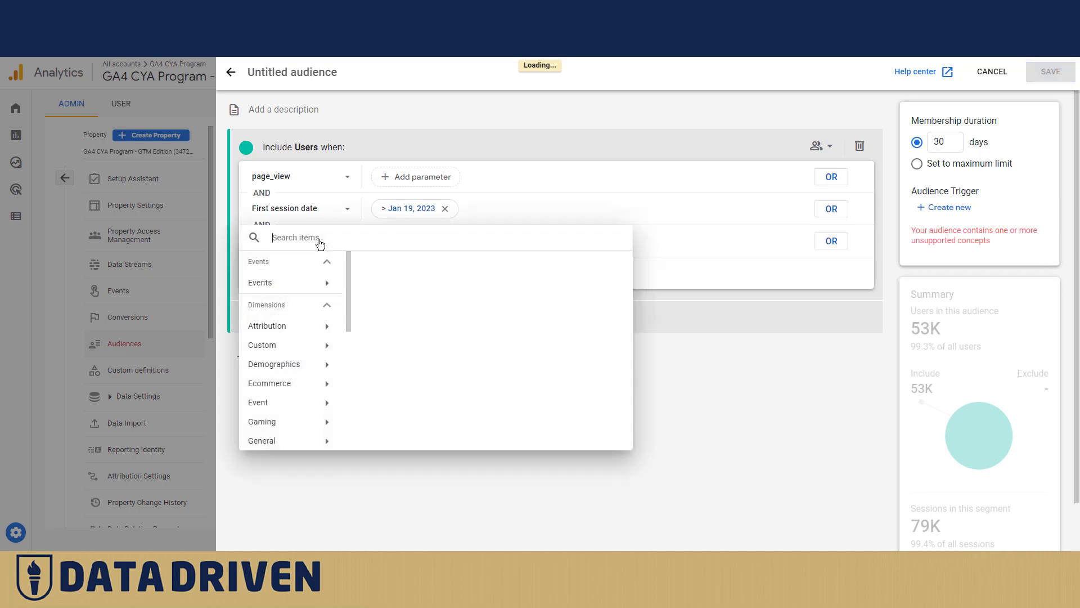
pyautogui.scroll(-10, 316, 366)
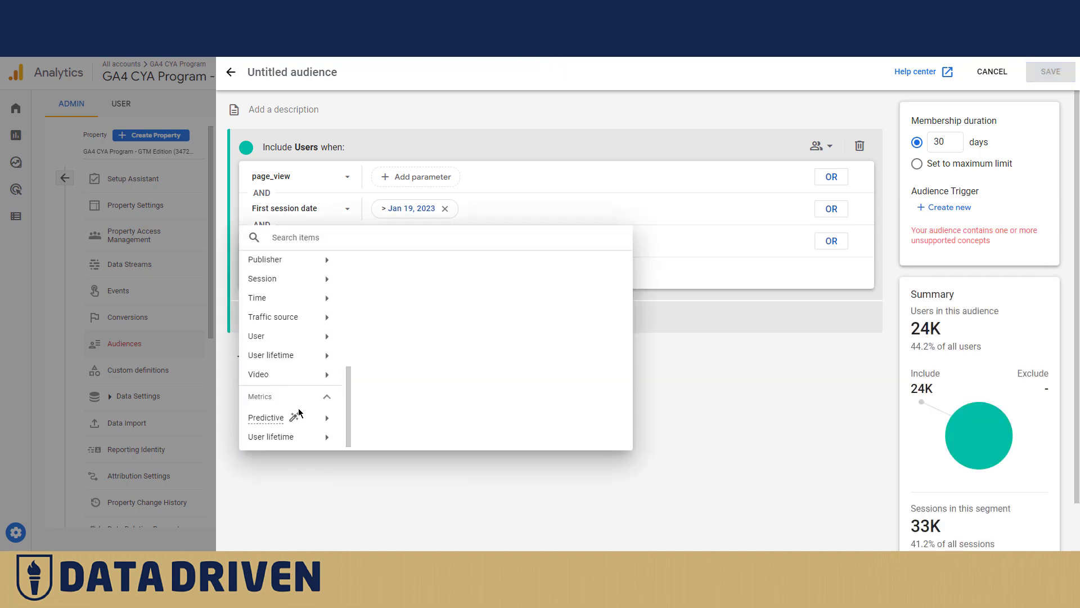
pyautogui.click(296, 355)
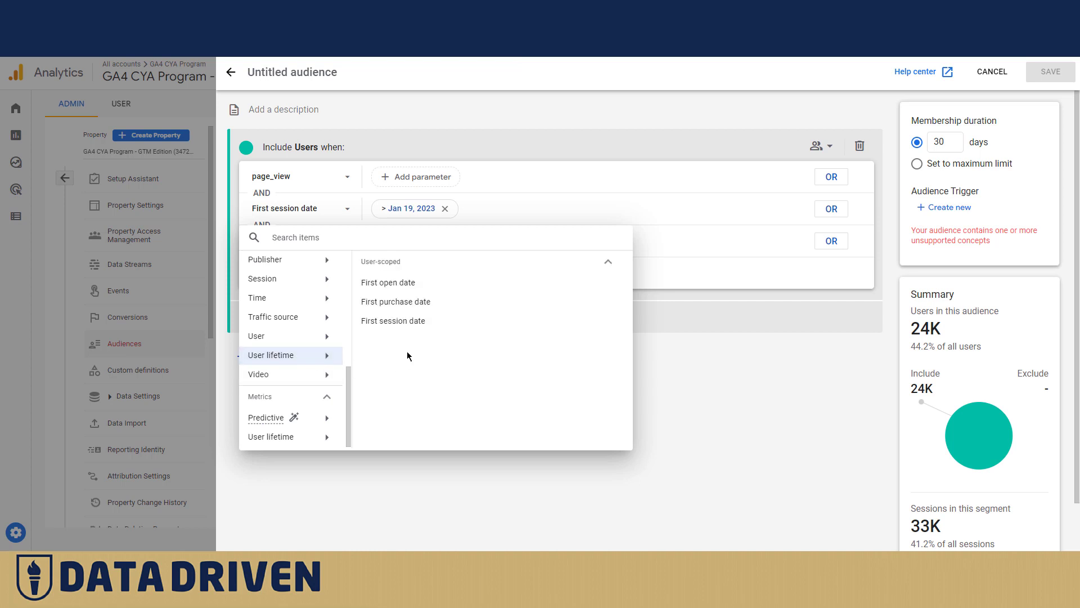
pyautogui.click(397, 321)
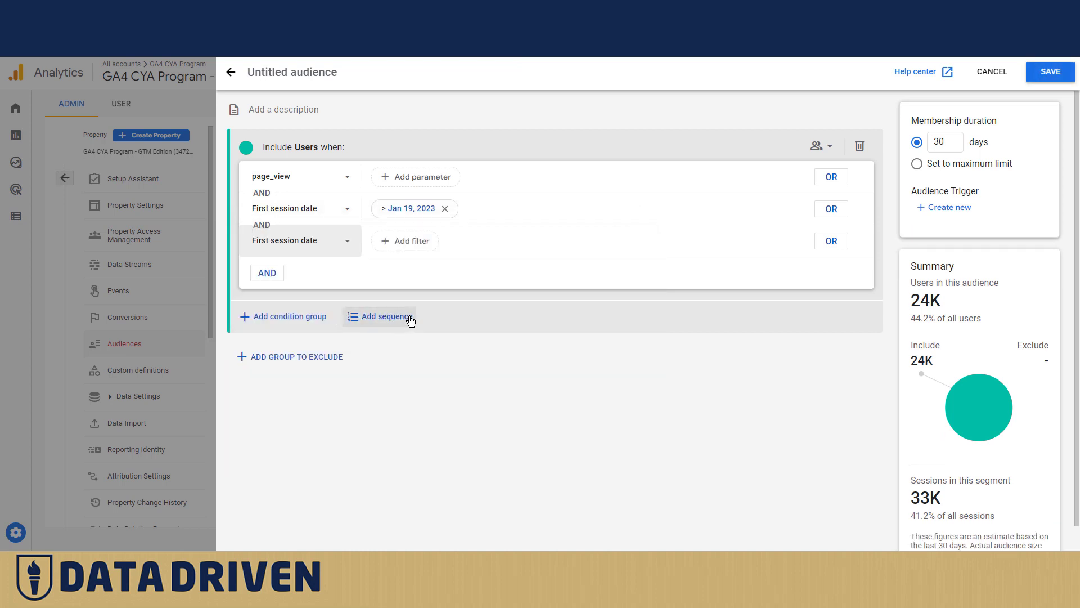
pyautogui.click(396, 240)
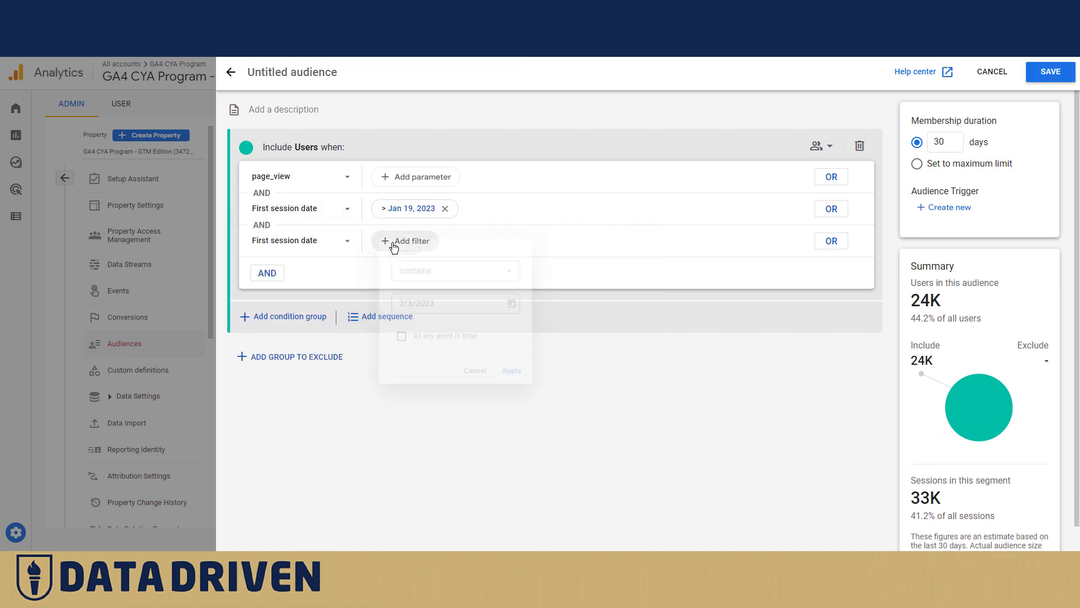
pyautogui.click(517, 303)
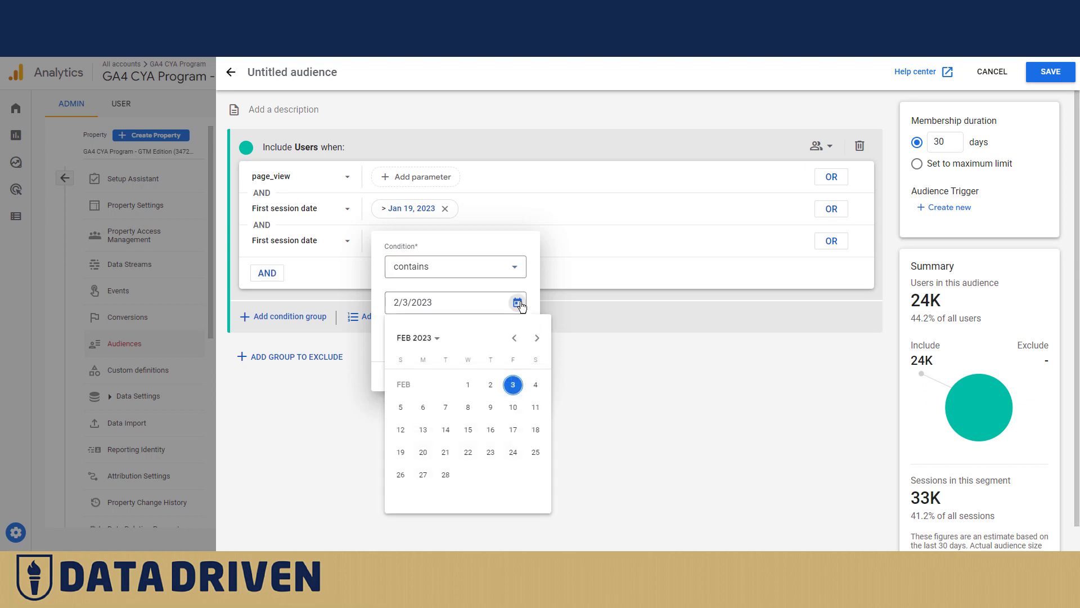
pyautogui.click(513, 338)
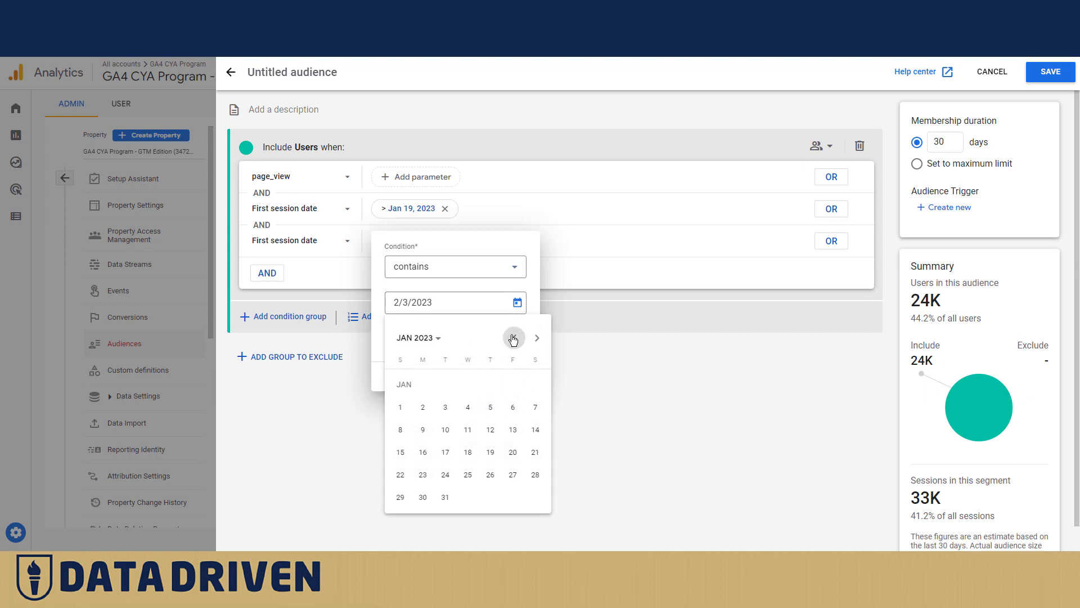
pyautogui.click(447, 477)
pyautogui.click(517, 377)
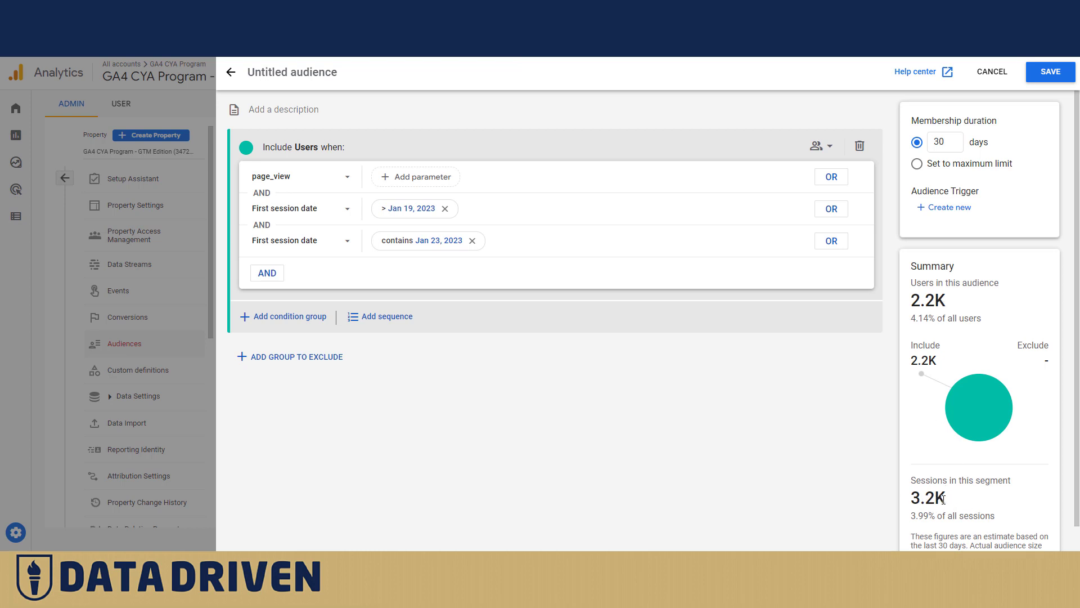
# Add a scroll event condition with Event count > 2, leaving 15 users and 46 sessions.
pyautogui.click(278, 274)
pyautogui.click(314, 276)
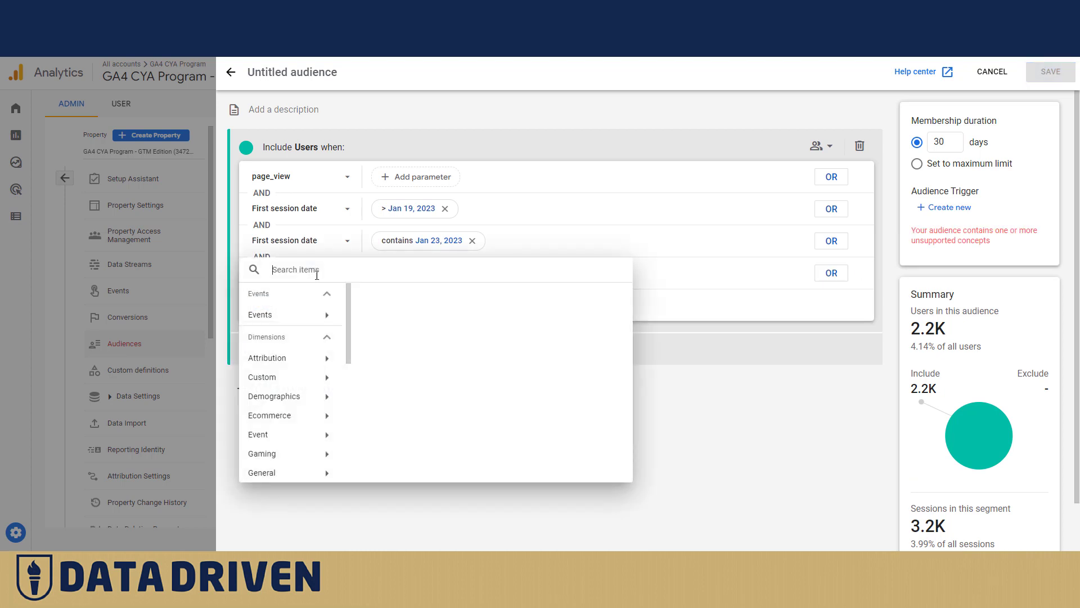
pyautogui.click(313, 314)
pyautogui.scroll(-5, 401, 360)
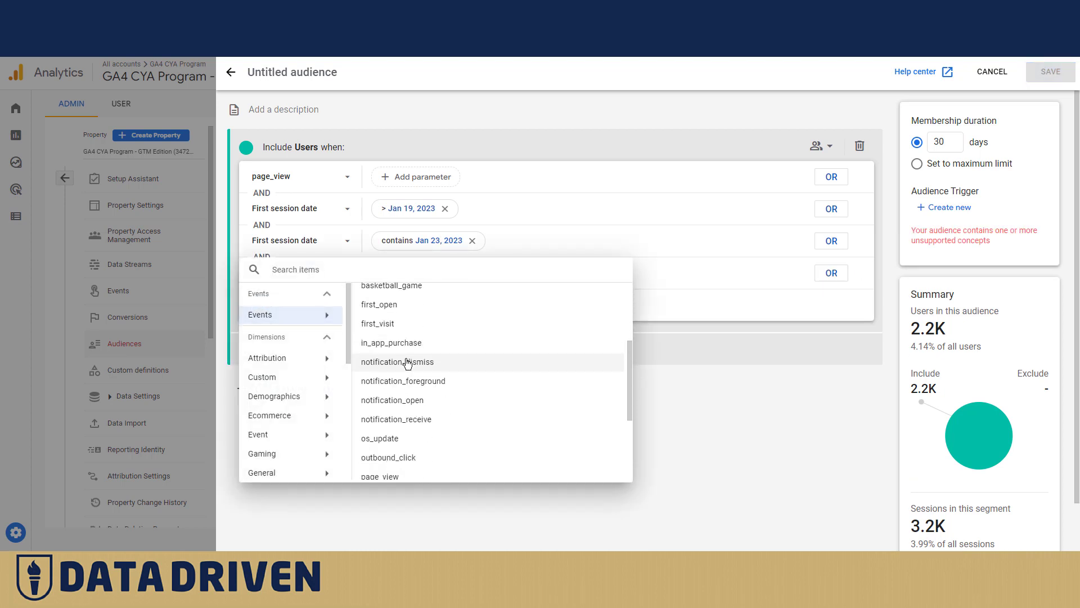
pyautogui.click(386, 355)
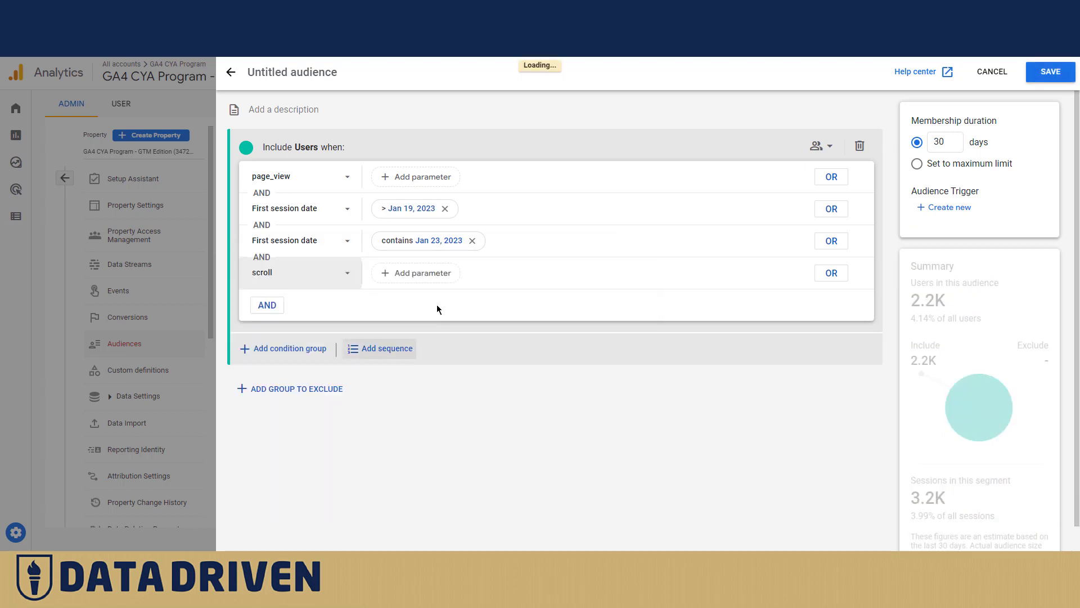
pyautogui.click(422, 276)
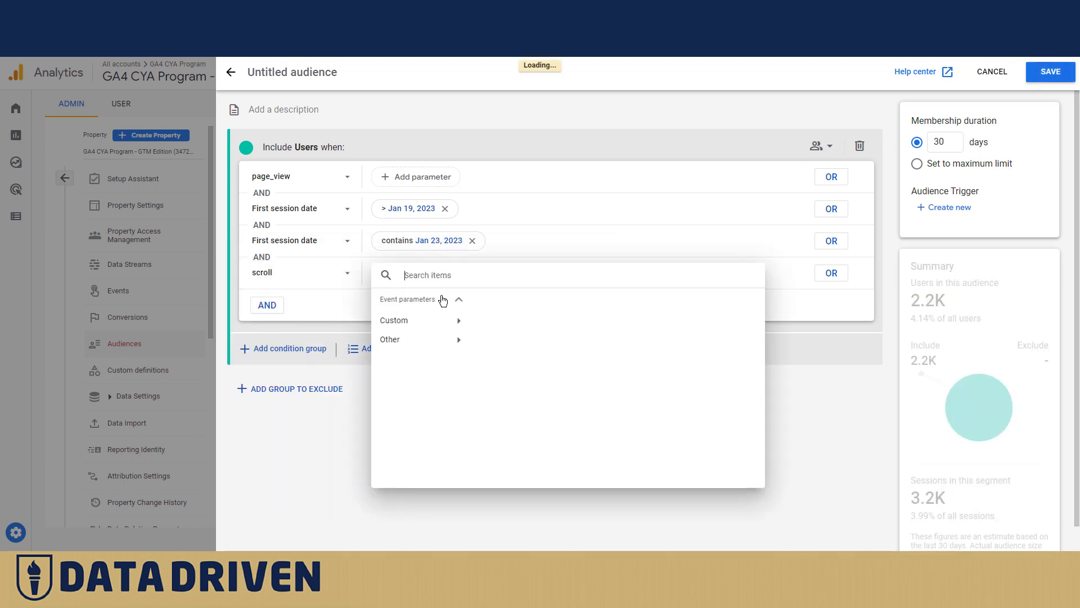
pyautogui.click(450, 339)
pyautogui.click(502, 298)
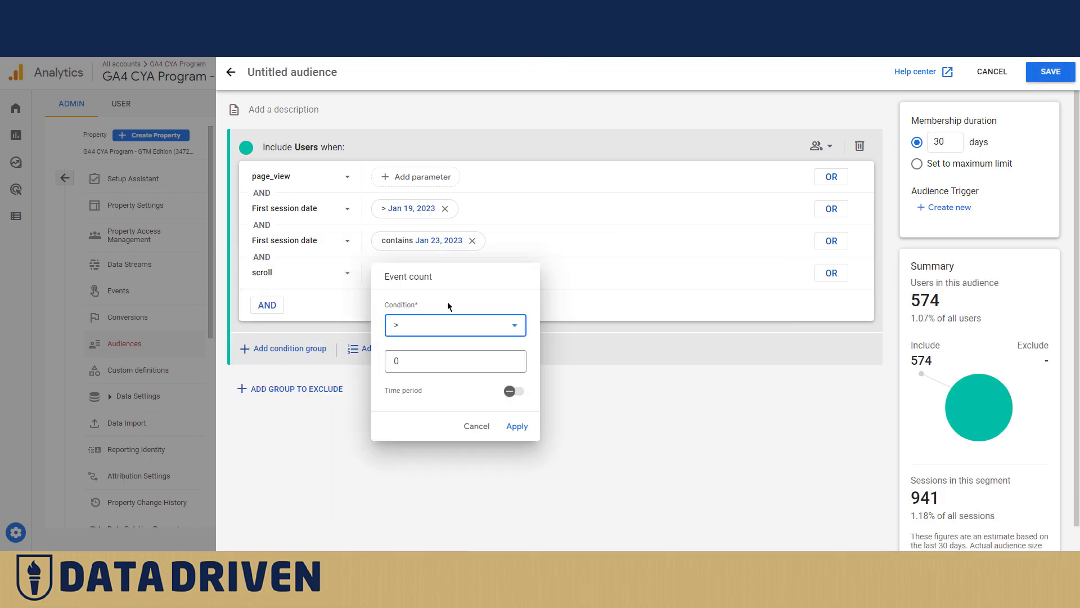
pyautogui.click(514, 358)
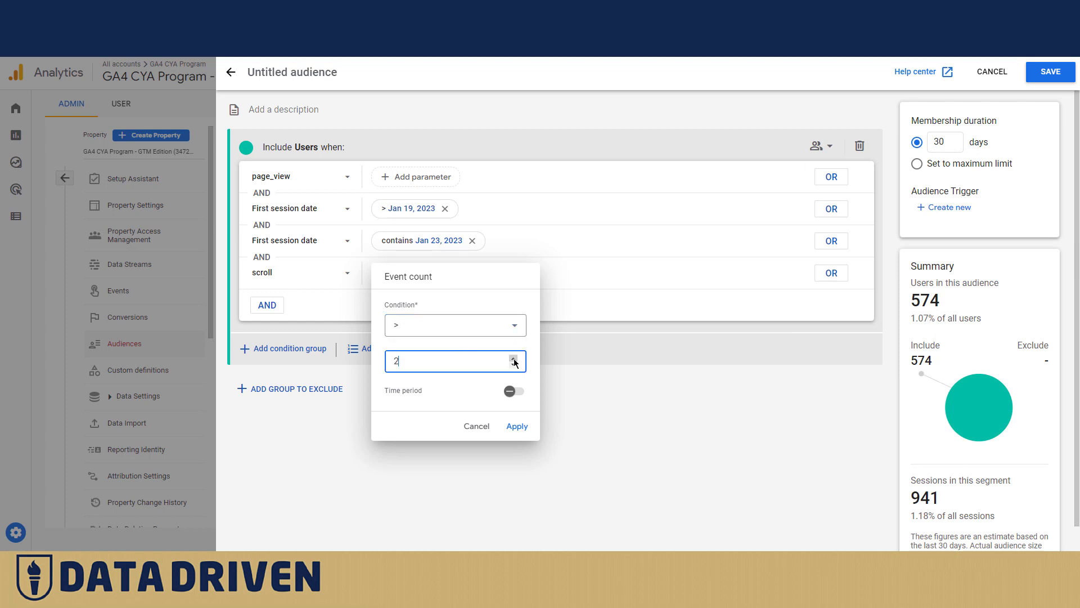
pyautogui.click(517, 425)
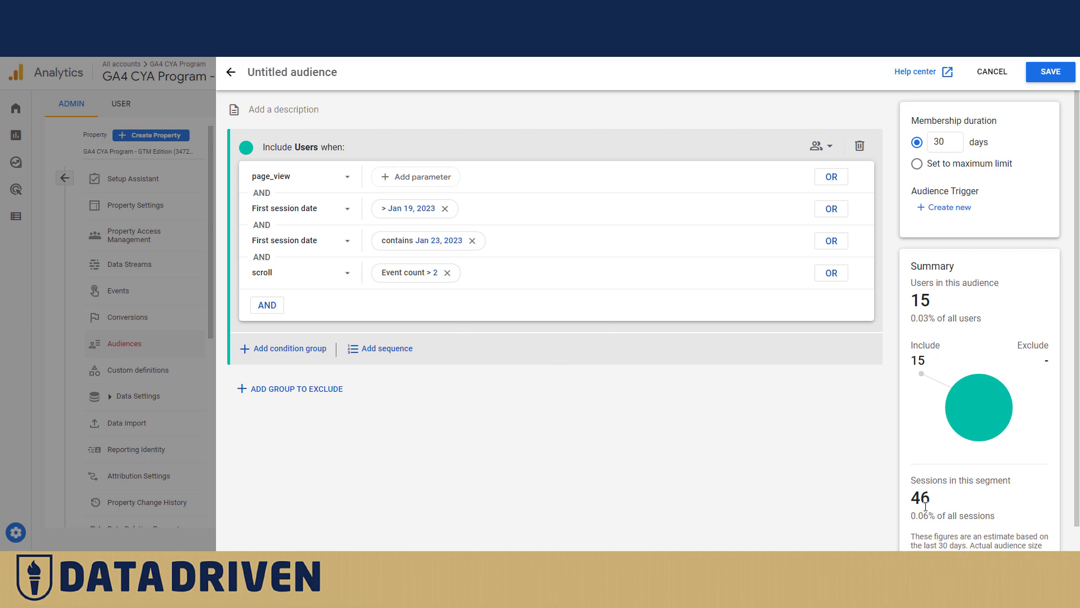
# Add a Page path + query string contains 'analytics' condition, leaving 3 users and 9 sessions.
pyautogui.click(266, 306)
pyautogui.click(326, 308)
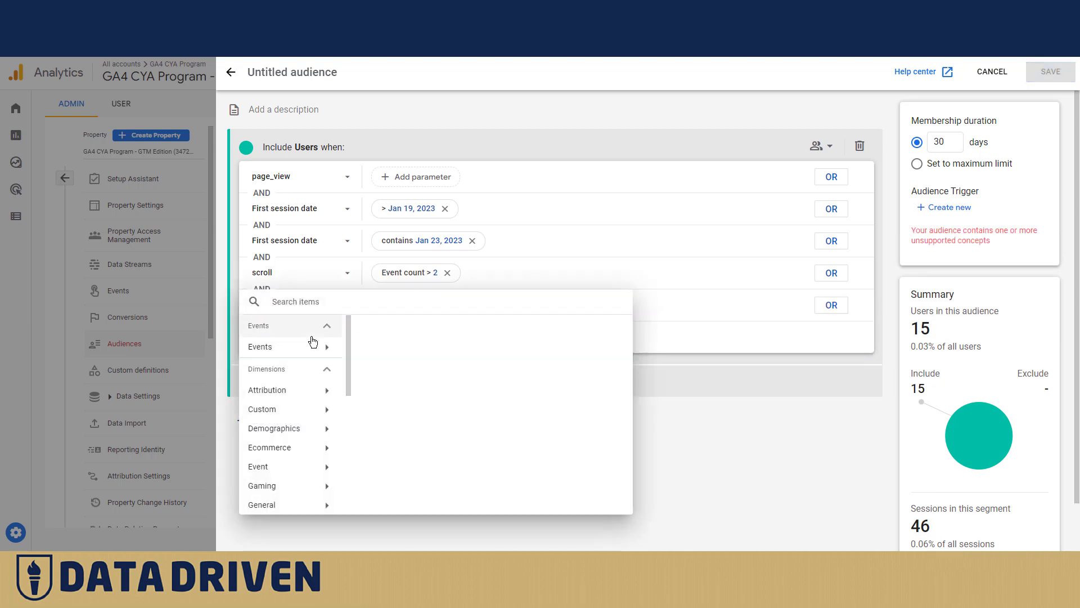
pyautogui.scroll(-3, 320, 376)
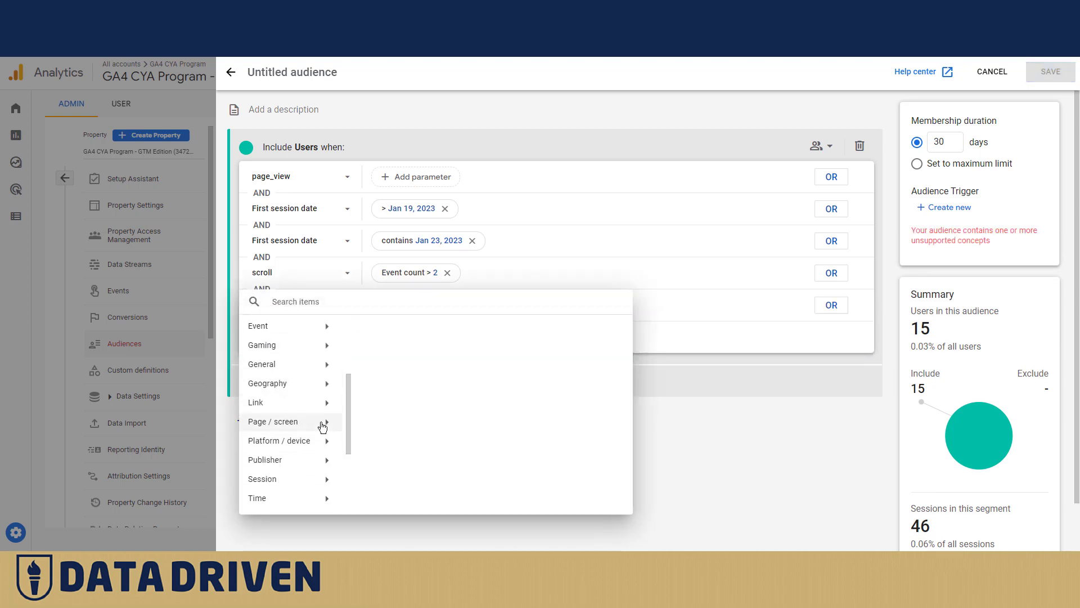
pyautogui.click(322, 423)
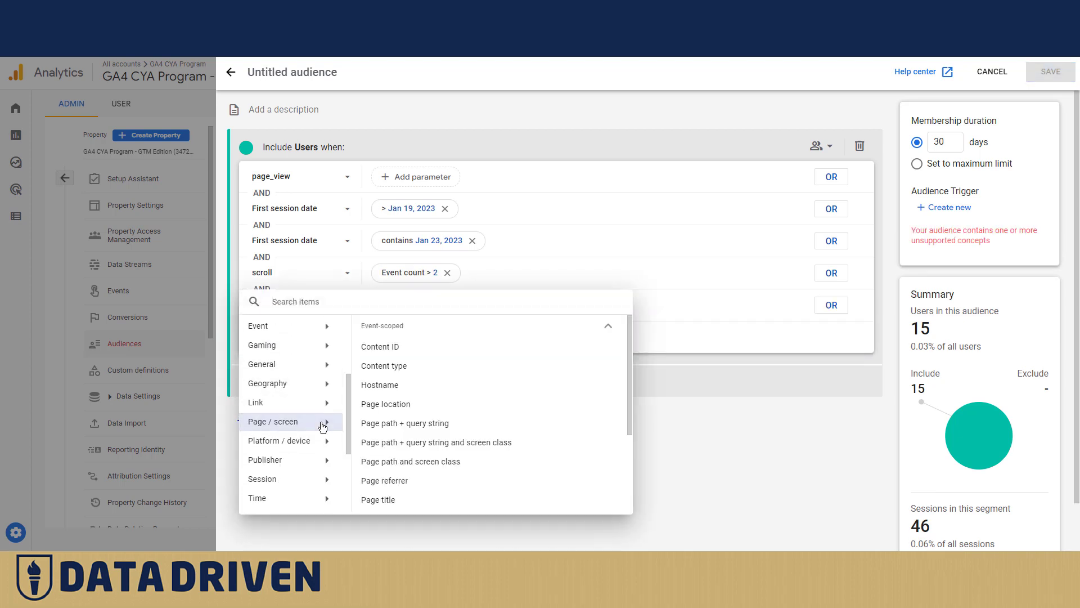
pyautogui.click(384, 426)
pyautogui.click(422, 305)
pyautogui.click(481, 366)
pyautogui.write('analytics')
pyautogui.click(535, 389)
pyautogui.click(522, 439)
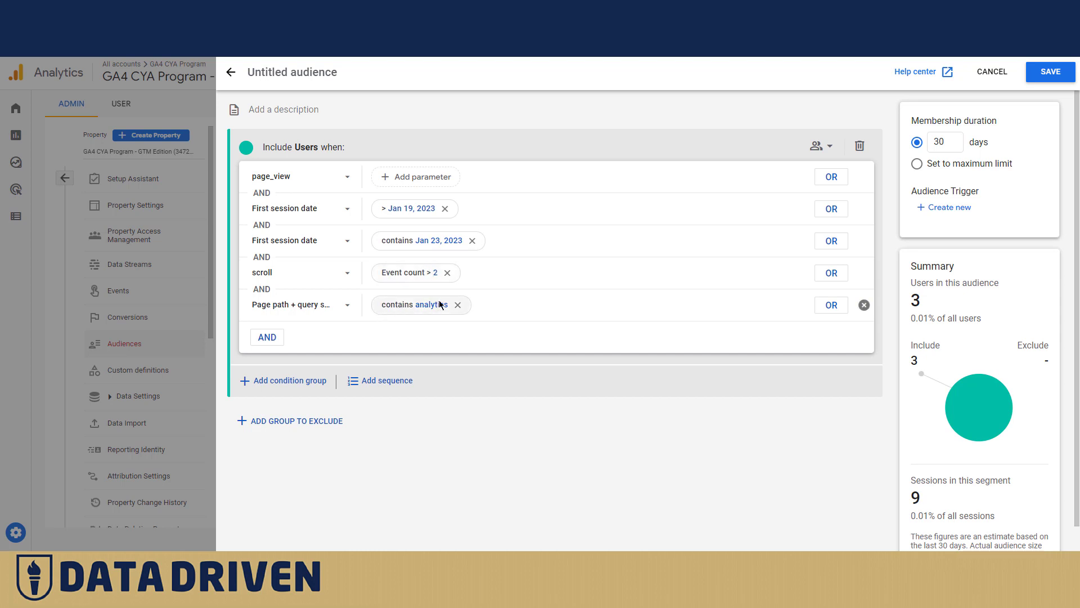
# Remove all five conditions, from page path up through page_view.
pyautogui.click(864, 305)
pyautogui.click(865, 273)
pyautogui.click(864, 241)
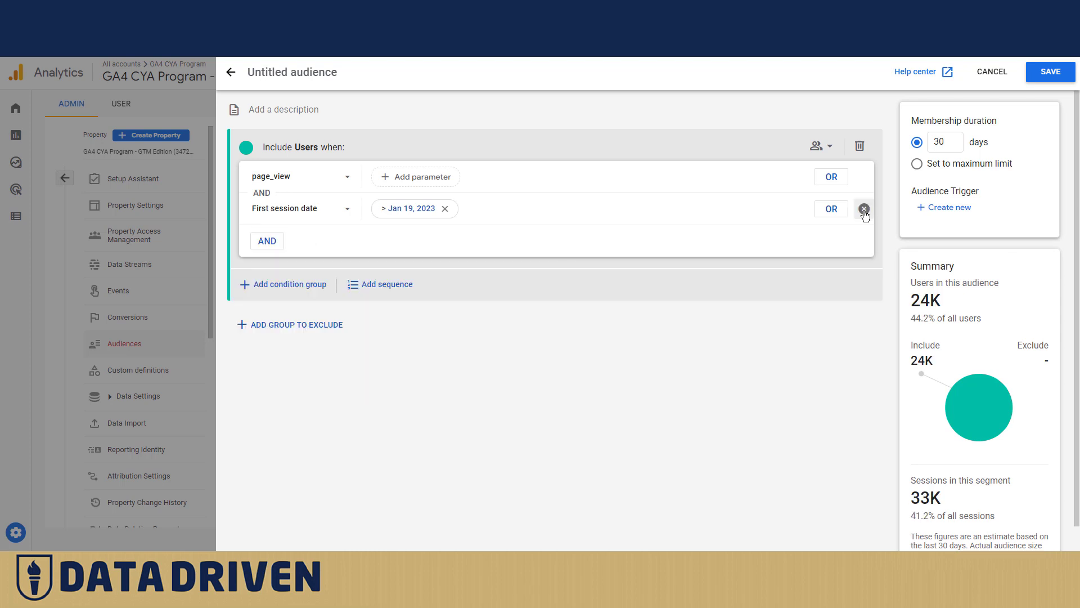
pyautogui.click(865, 209)
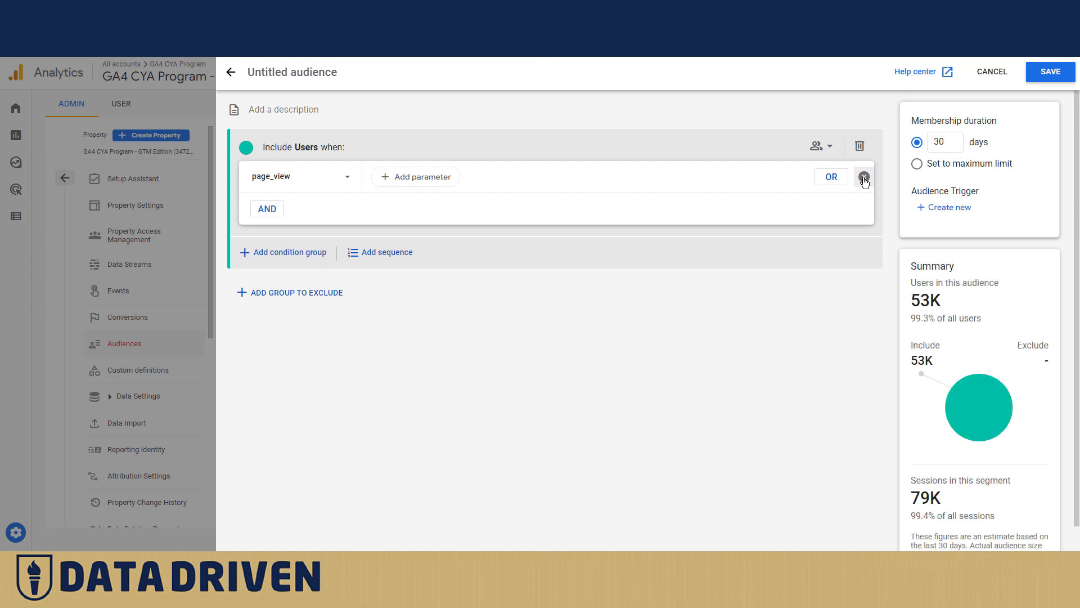
pyautogui.click(864, 178)
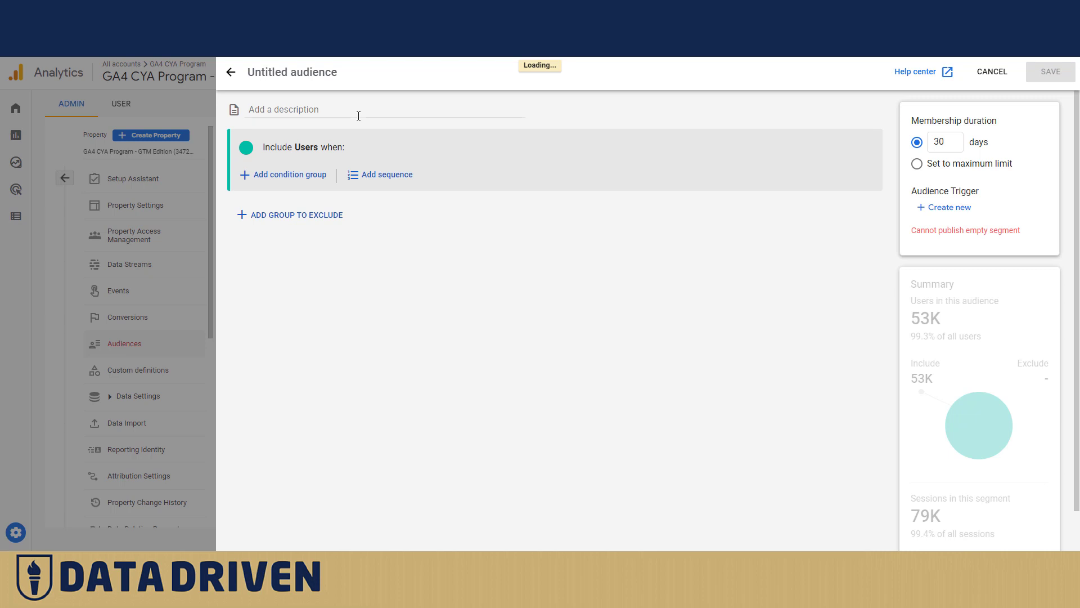